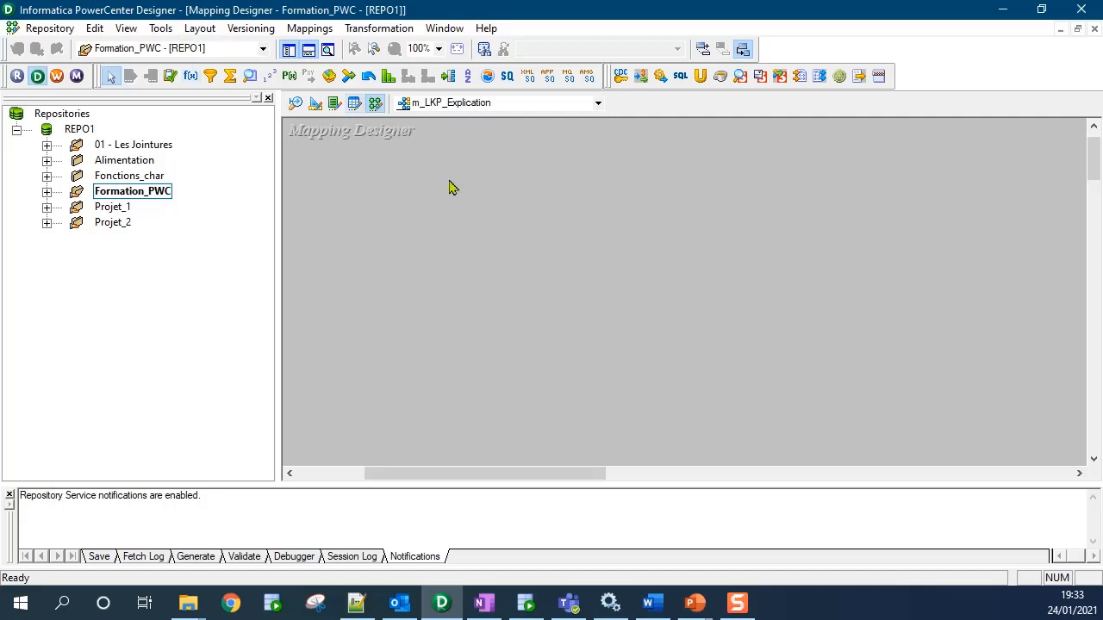
{"action": "left_click", "coordinate": [364, 32]}
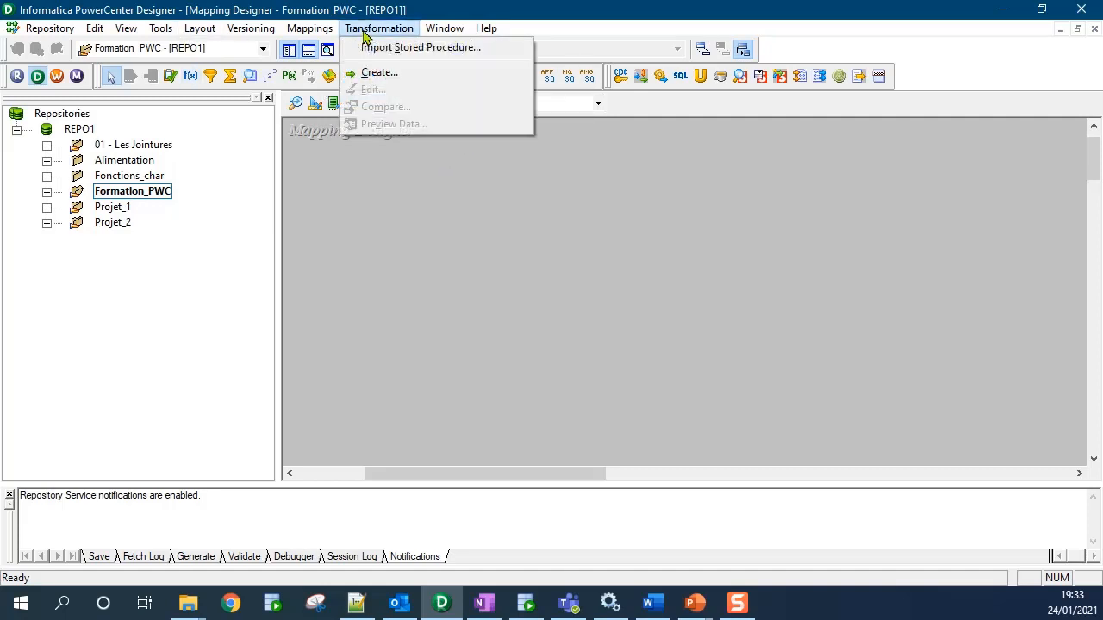
{"action": "left_click", "coordinate": [409, 74]}
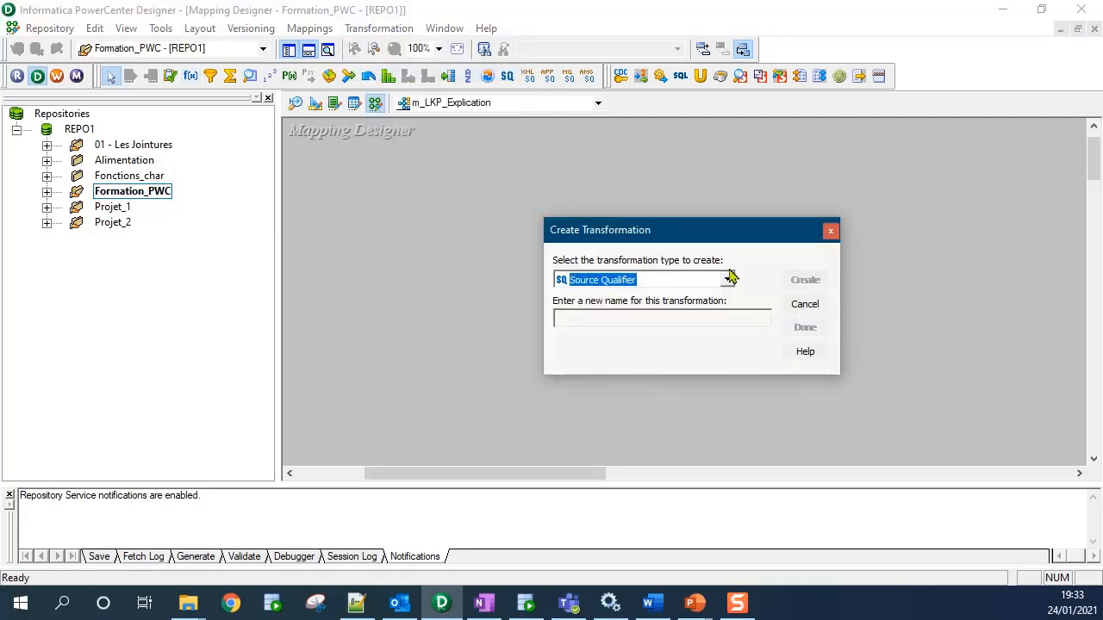
{"action": "key", "text": "l"}
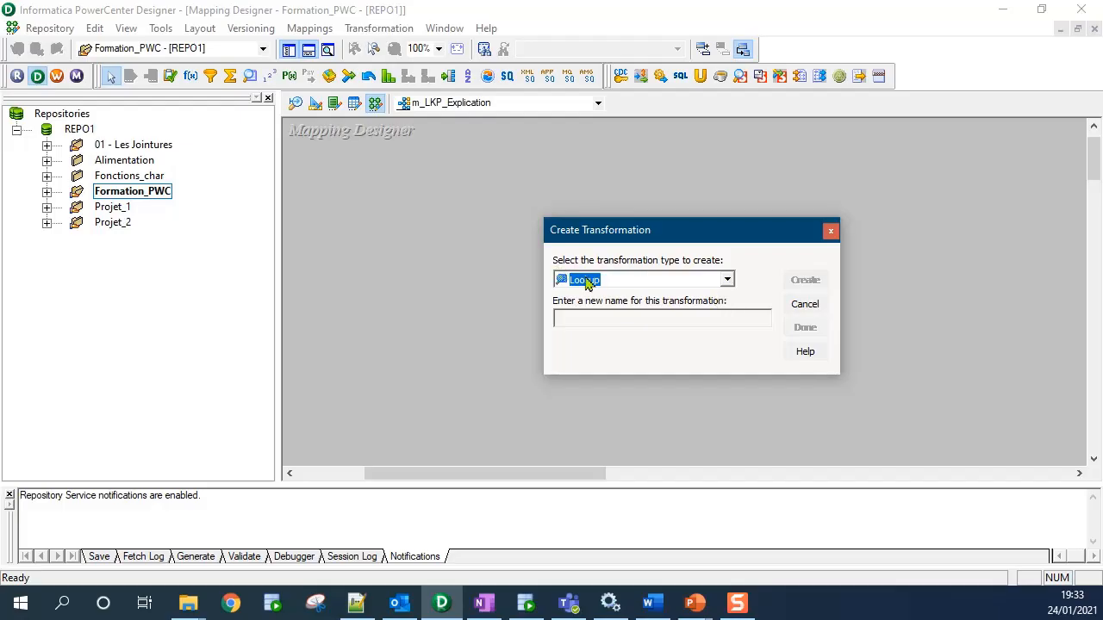
{"action": "left_click", "coordinate": [828, 236]}
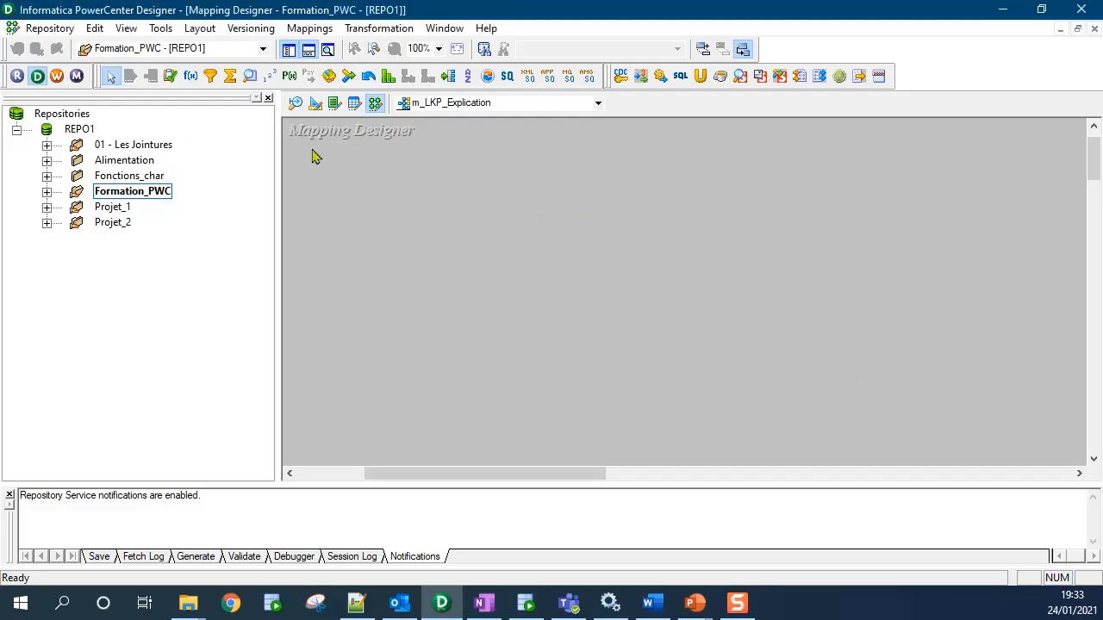
Add a Lookup transformation to the empty m_LKP_Explication mapping.
{"action": "left_click", "coordinate": [244, 81]}
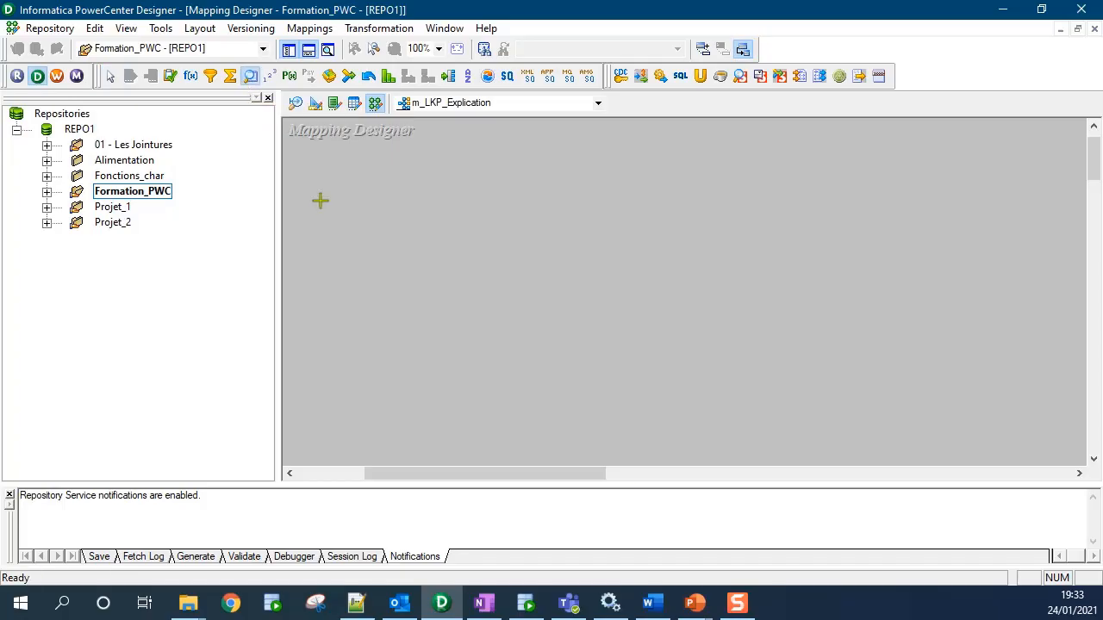
{"action": "left_click", "coordinate": [476, 190]}
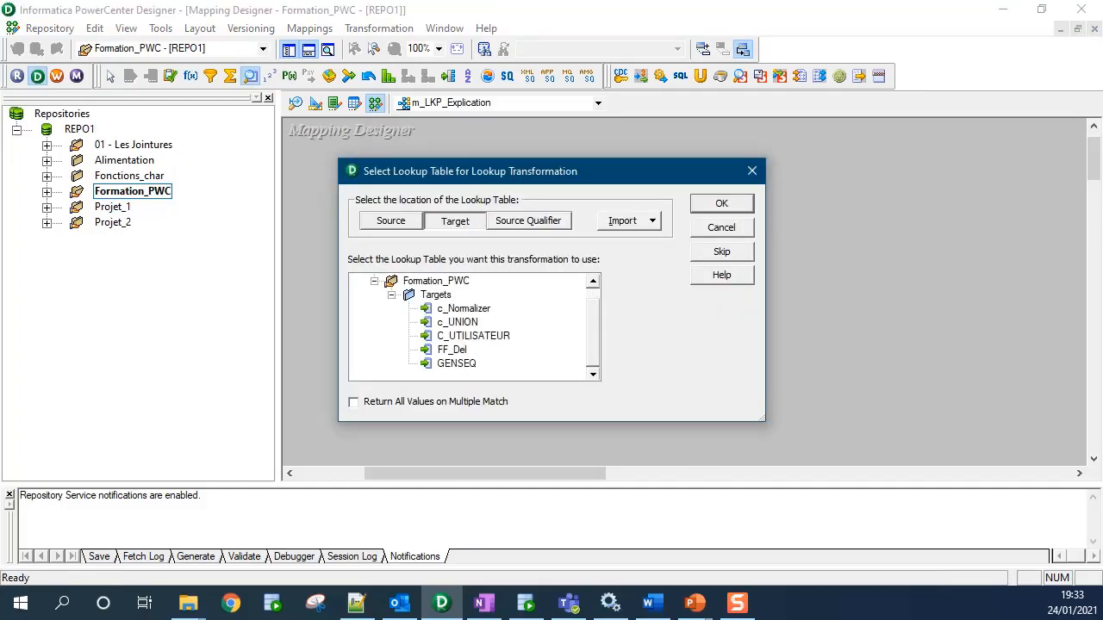
Compare the lookup tables offered under the Source, Target and Source Qualifier locations.
{"action": "key", "text": "alt+Tab"}
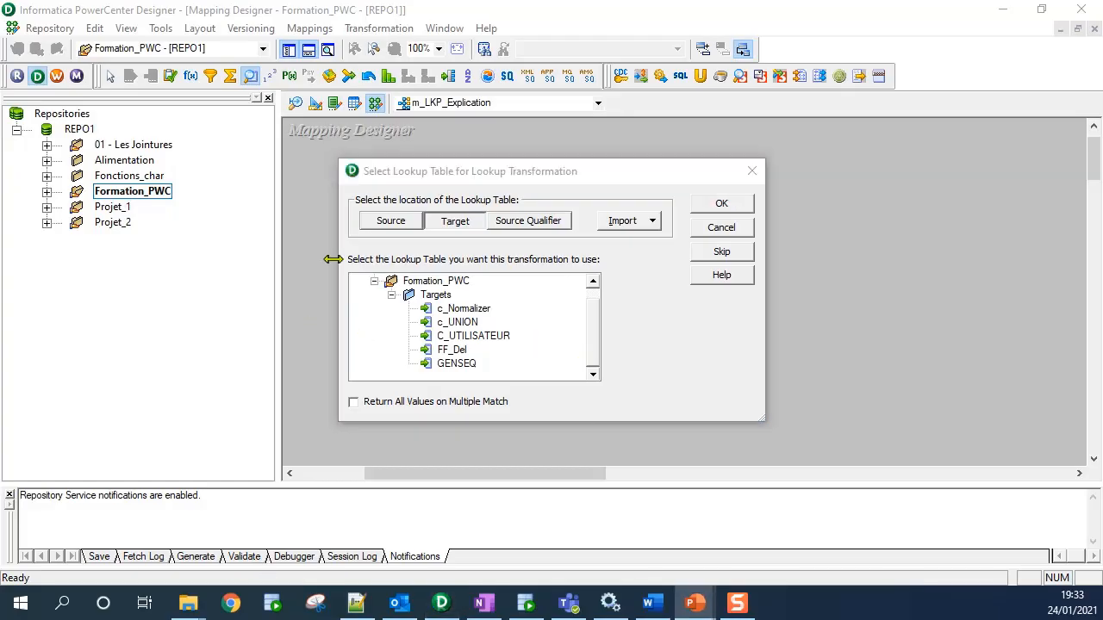
{"action": "left_click", "coordinate": [383, 220]}
{"action": "left_click", "coordinate": [466, 222]}
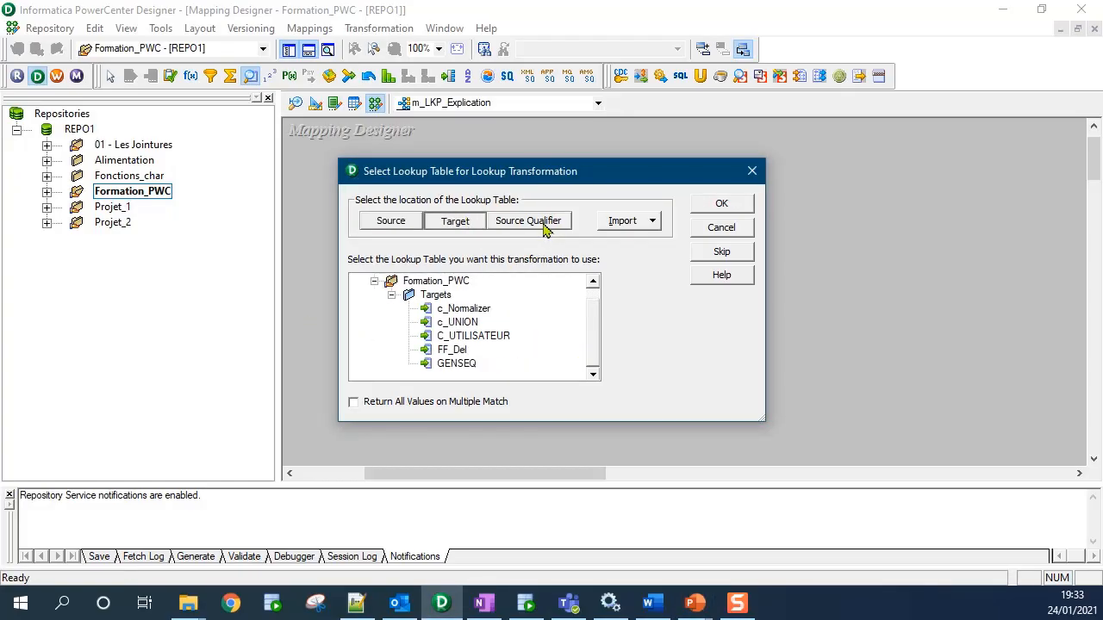
{"action": "left_click", "coordinate": [528, 225]}
{"action": "left_click", "coordinate": [413, 226]}
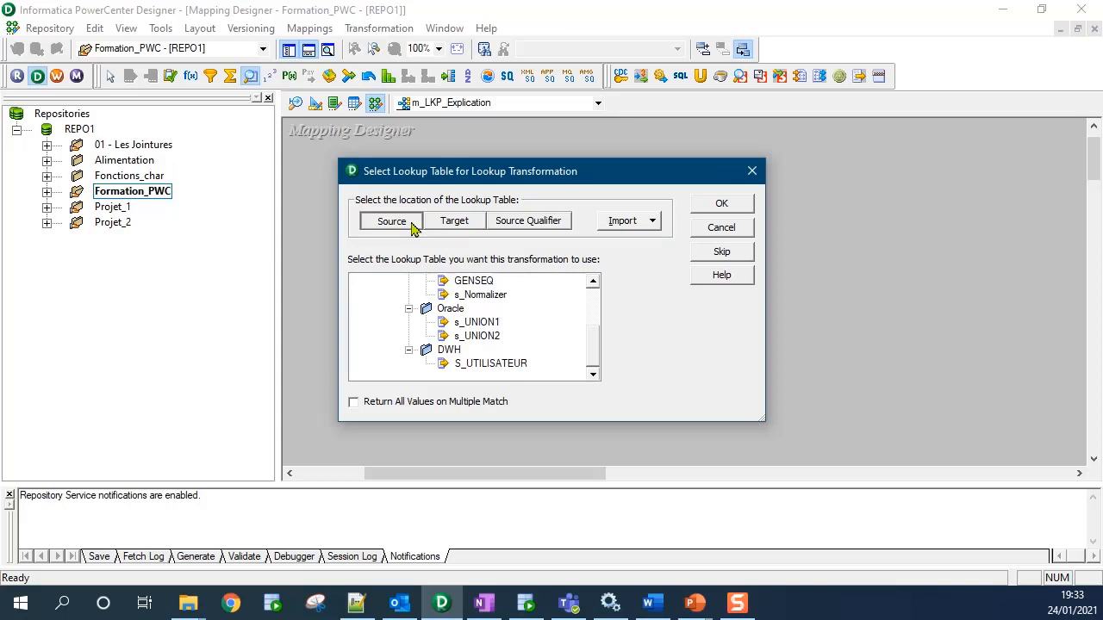
{"action": "left_click", "coordinate": [467, 227]}
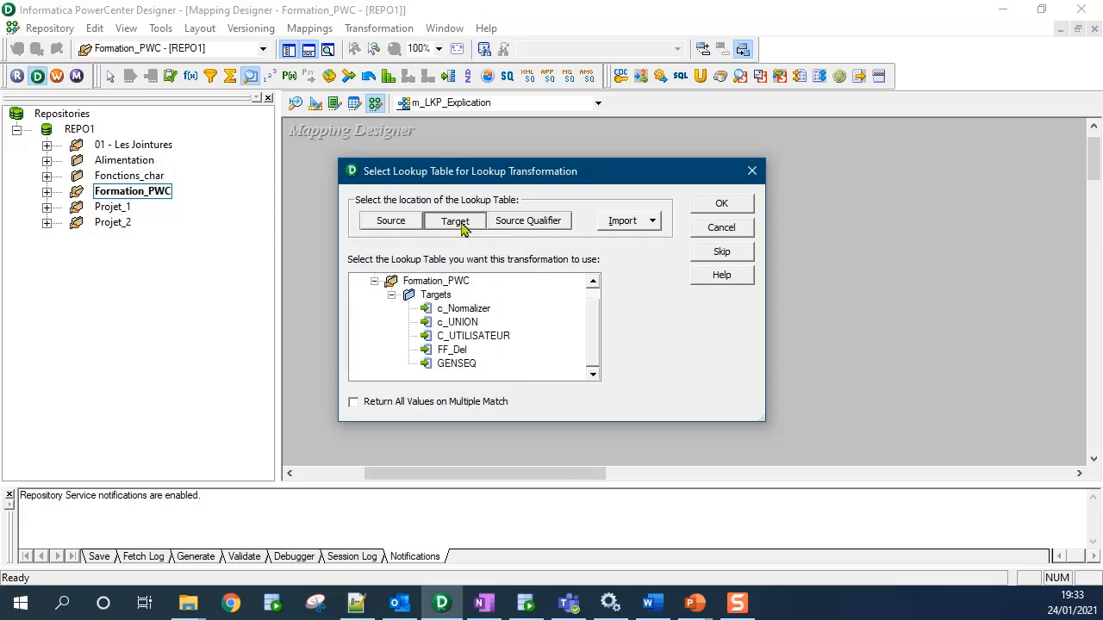
{"action": "left_click", "coordinate": [560, 226]}
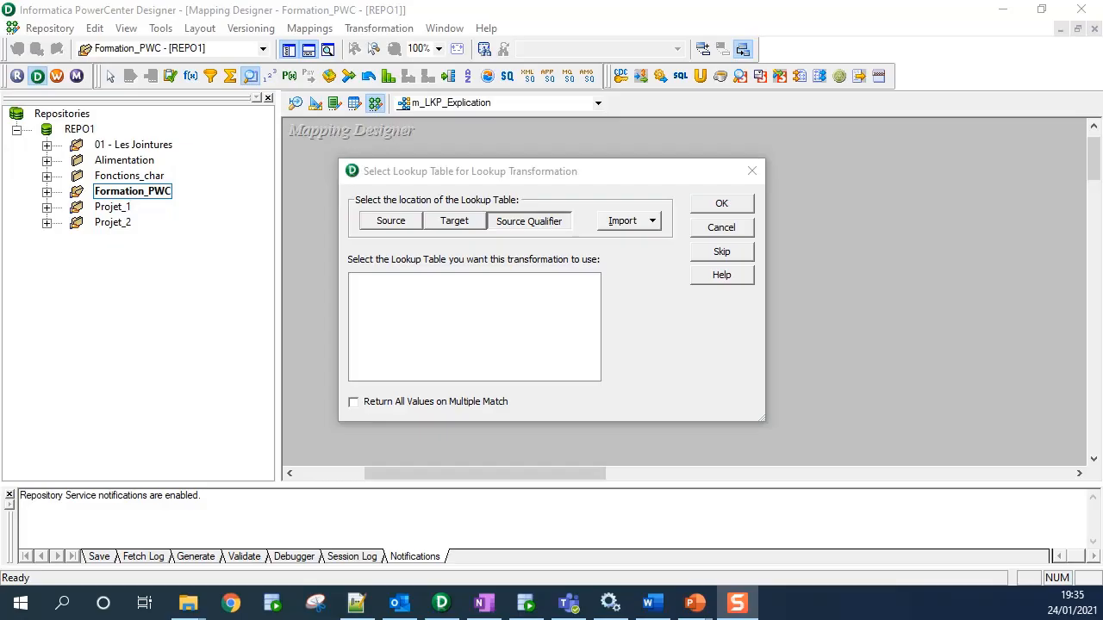
{"action": "left_click", "coordinate": [392, 223]}
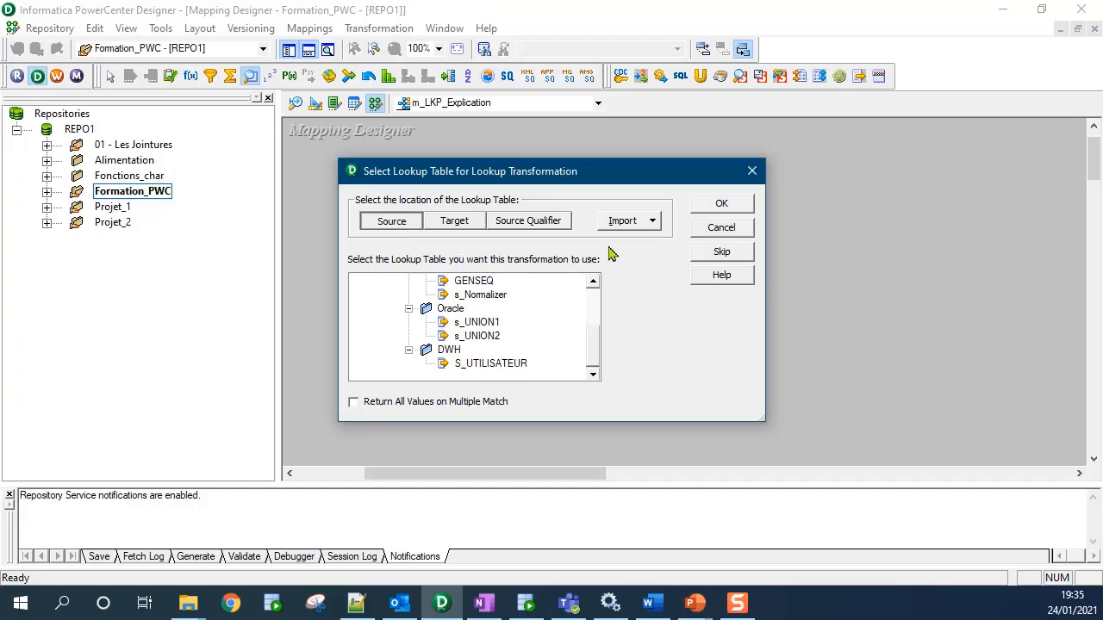
Start a lookup table import from a relational table and connect to the DWH data source with the database password.
{"action": "left_click", "coordinate": [652, 223]}
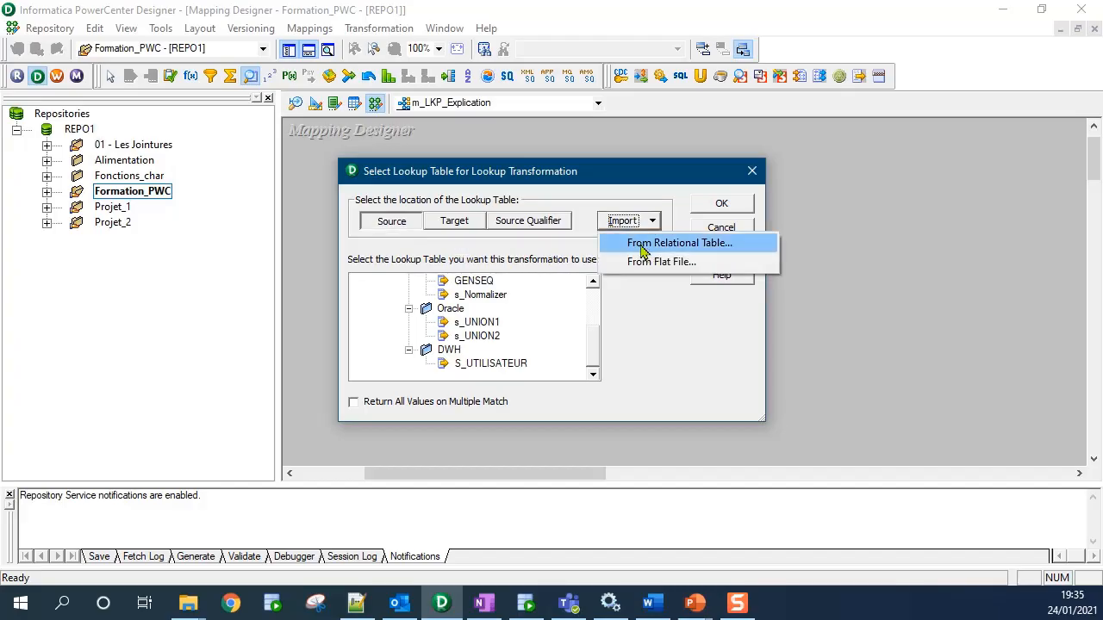
{"action": "left_click", "coordinate": [692, 244]}
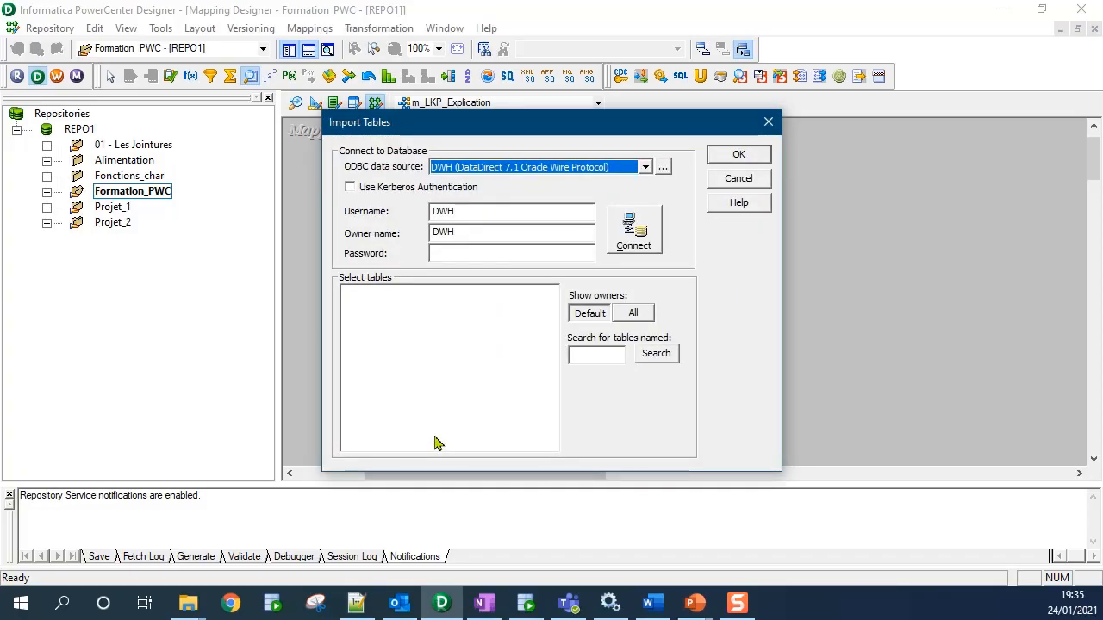
{"action": "left_click", "coordinate": [500, 251]}
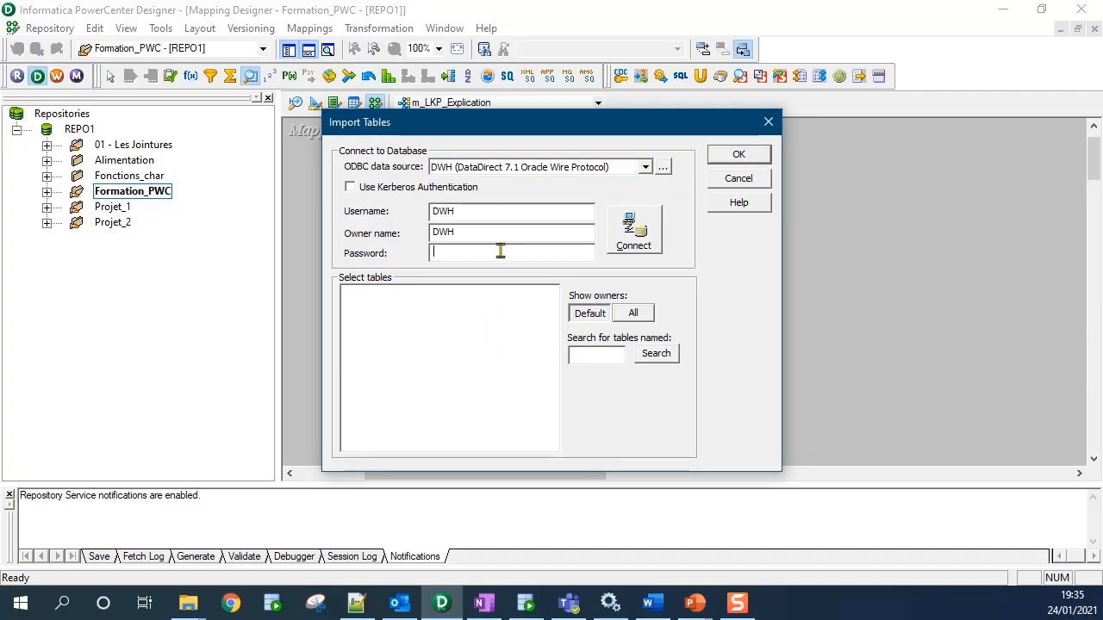
{"action": "type", "text": "***"}
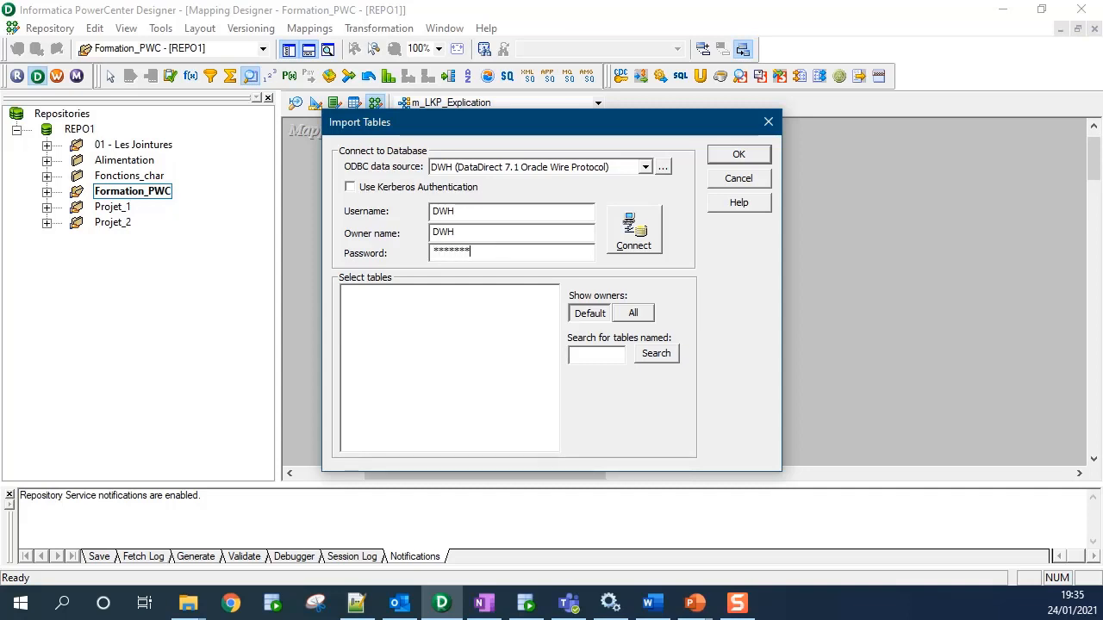
{"action": "key", "text": "Return"}
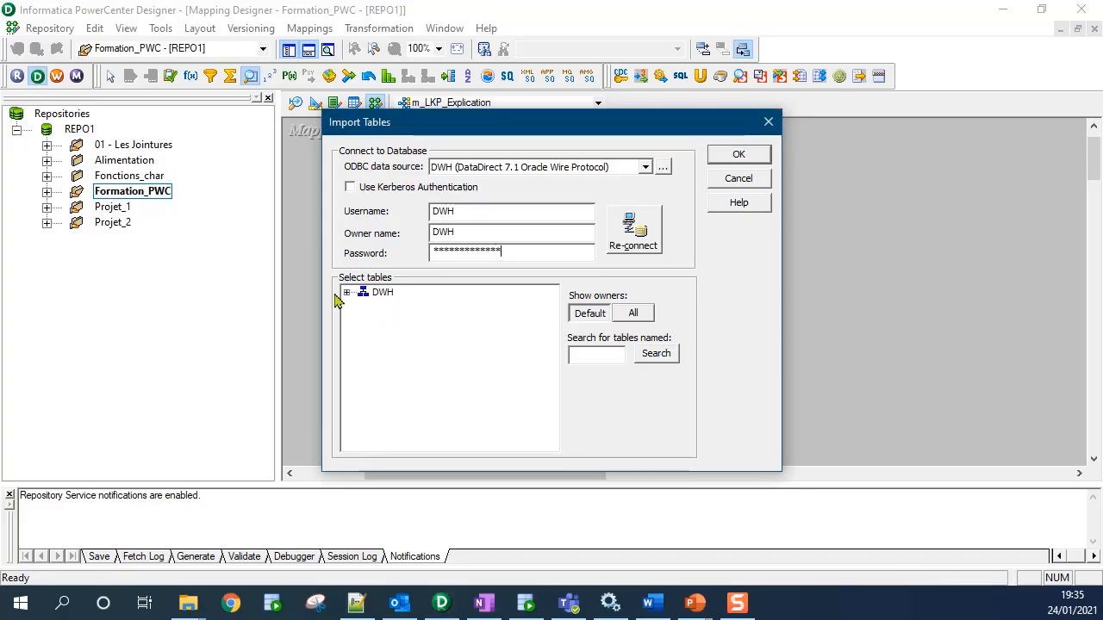
Import the MATIERE table from the DWH schema's tables as the lookup table.
{"action": "left_click", "coordinate": [345, 293]}
{"action": "left_click", "coordinate": [363, 306]}
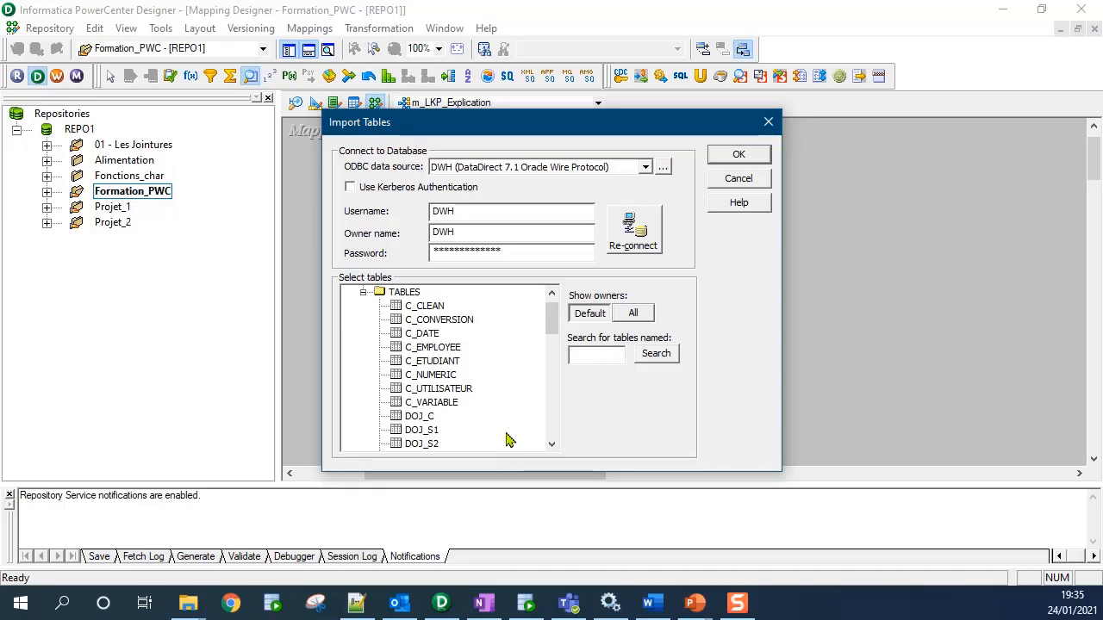
{"action": "scroll", "coordinate": [506, 441], "scroll_direction": "down", "scroll_amount": 2}
{"action": "scroll", "coordinate": [507, 440], "scroll_direction": "down", "scroll_amount": 1}
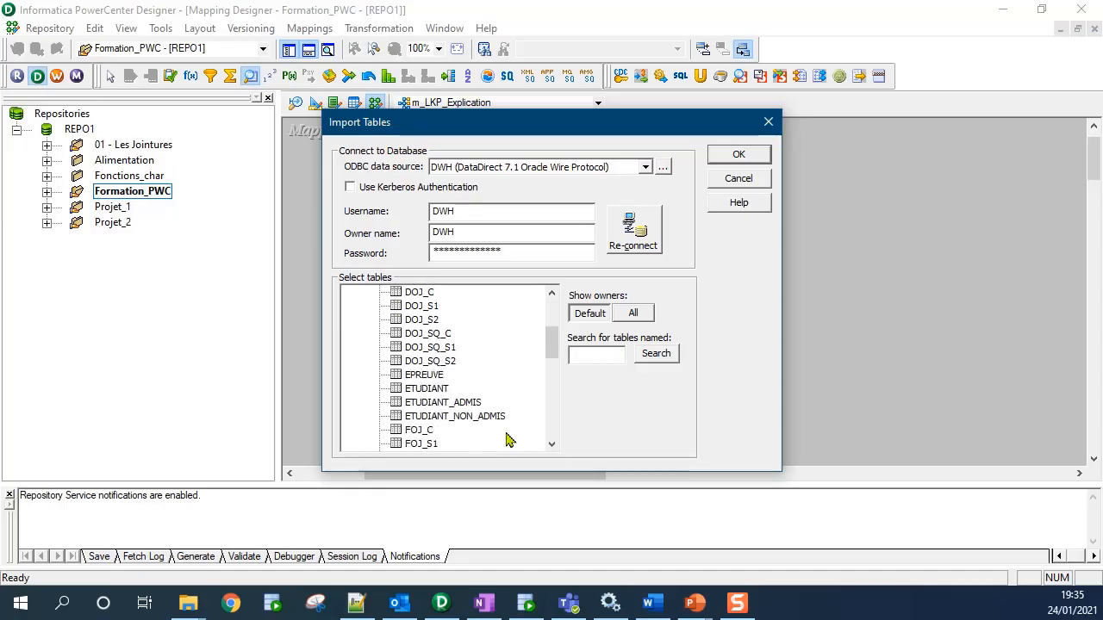
{"action": "scroll", "coordinate": [506, 440], "scroll_direction": "down", "scroll_amount": 3}
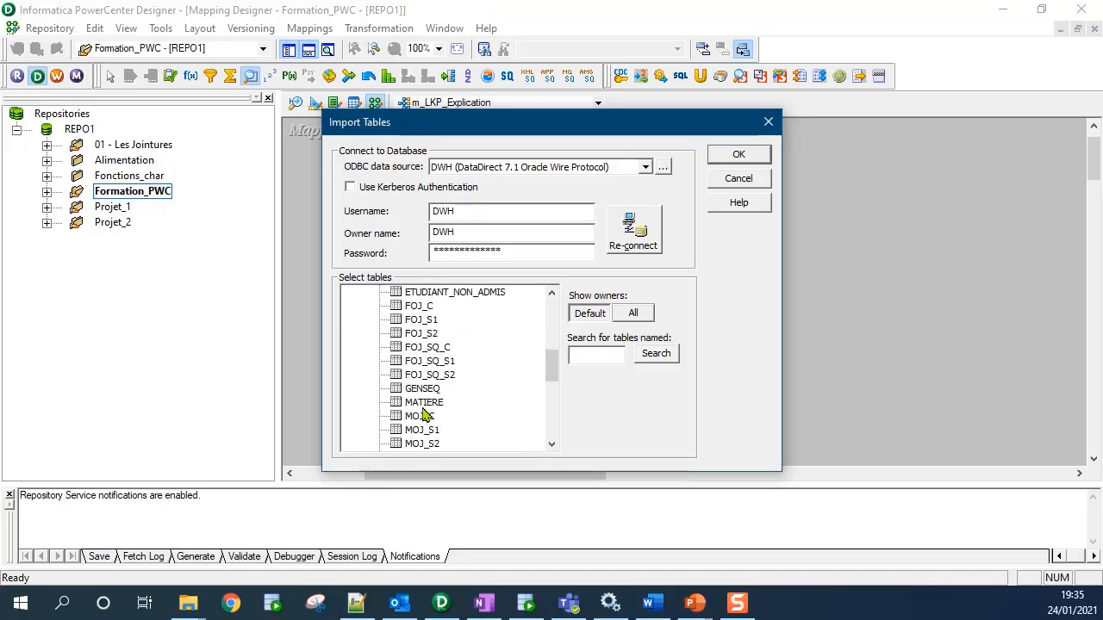
{"action": "left_click", "coordinate": [423, 403]}
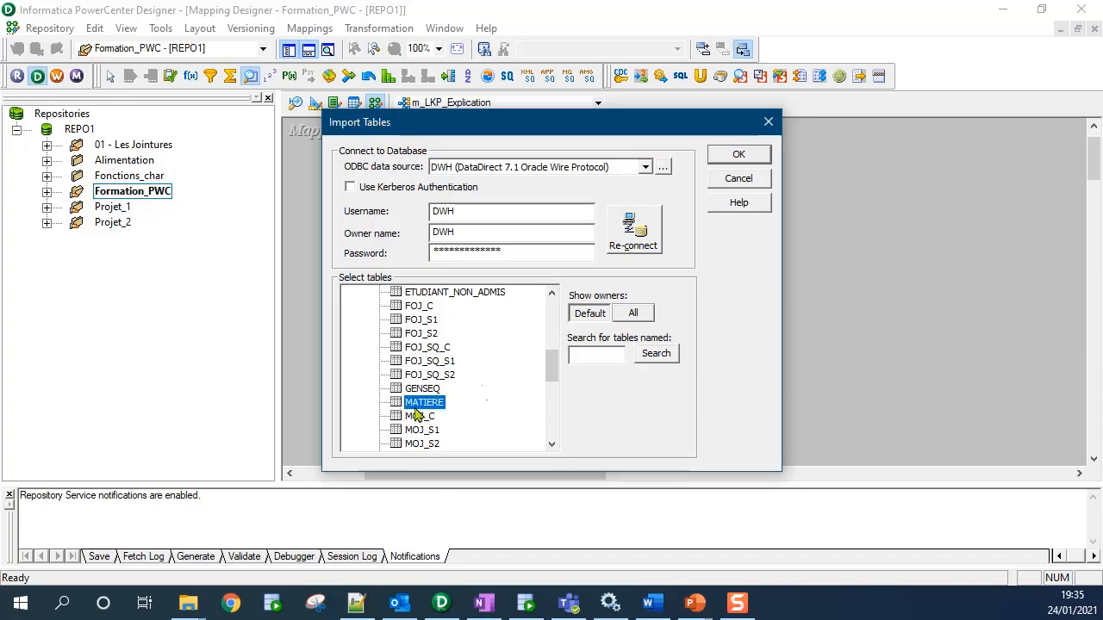
{"action": "left_click", "coordinate": [737, 155]}
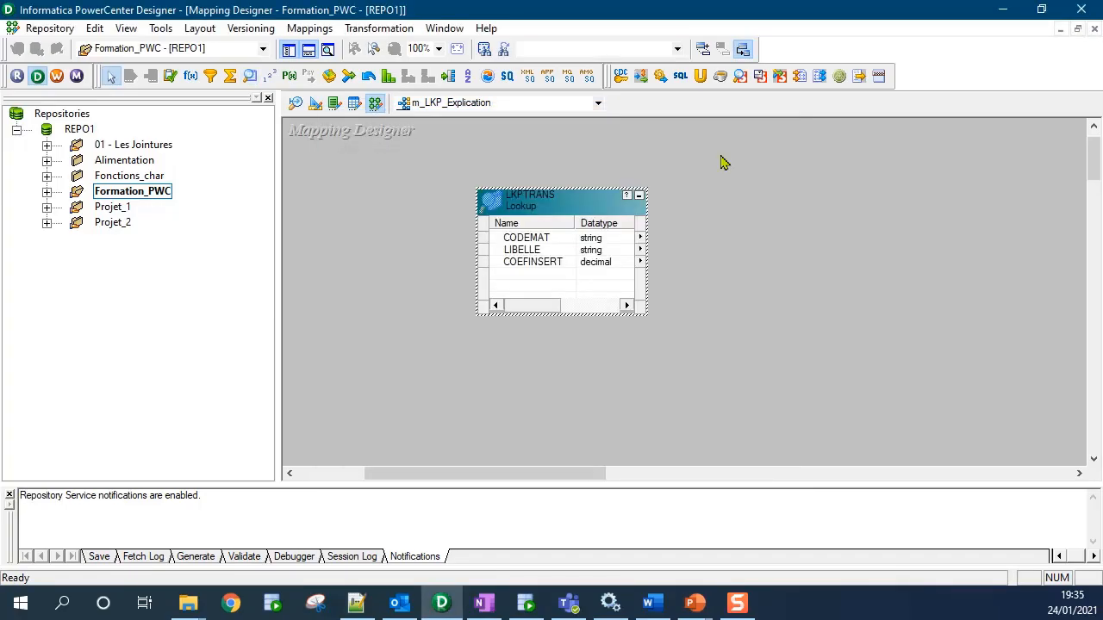
Reposition the Lookup transformation in the mapping, then enlarge it and widen its Name column so the port attributes are readable.
{"action": "left_click_drag", "start_coordinate": [519, 211], "coordinate": [464, 216]}
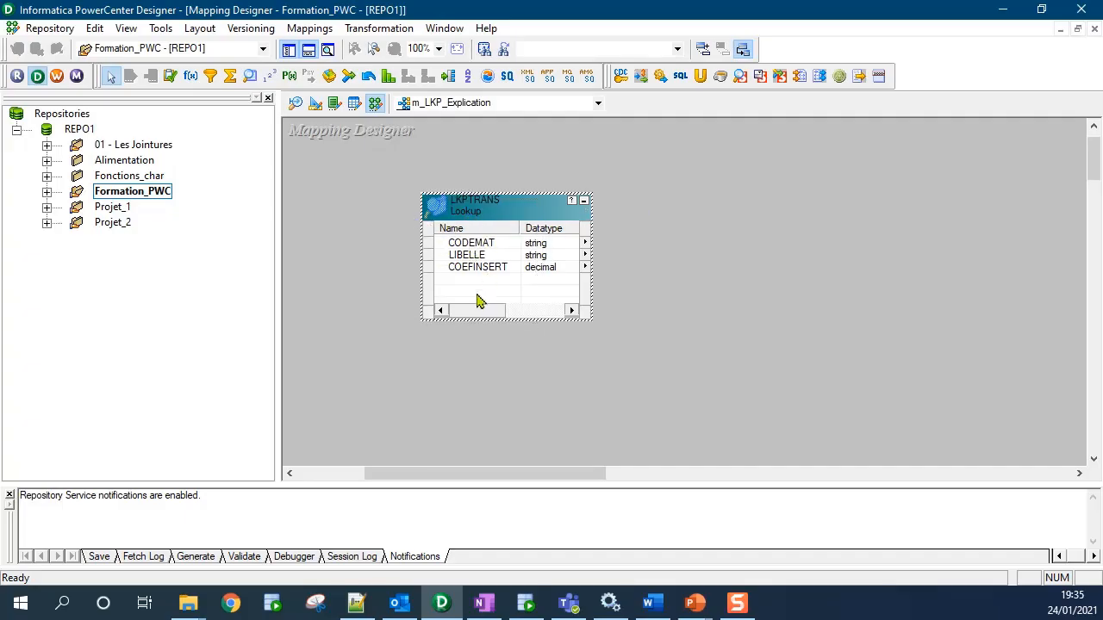
{"action": "left_click", "coordinate": [468, 244]}
{"action": "left_click", "coordinate": [469, 255]}
{"action": "left_click", "coordinate": [468, 267]}
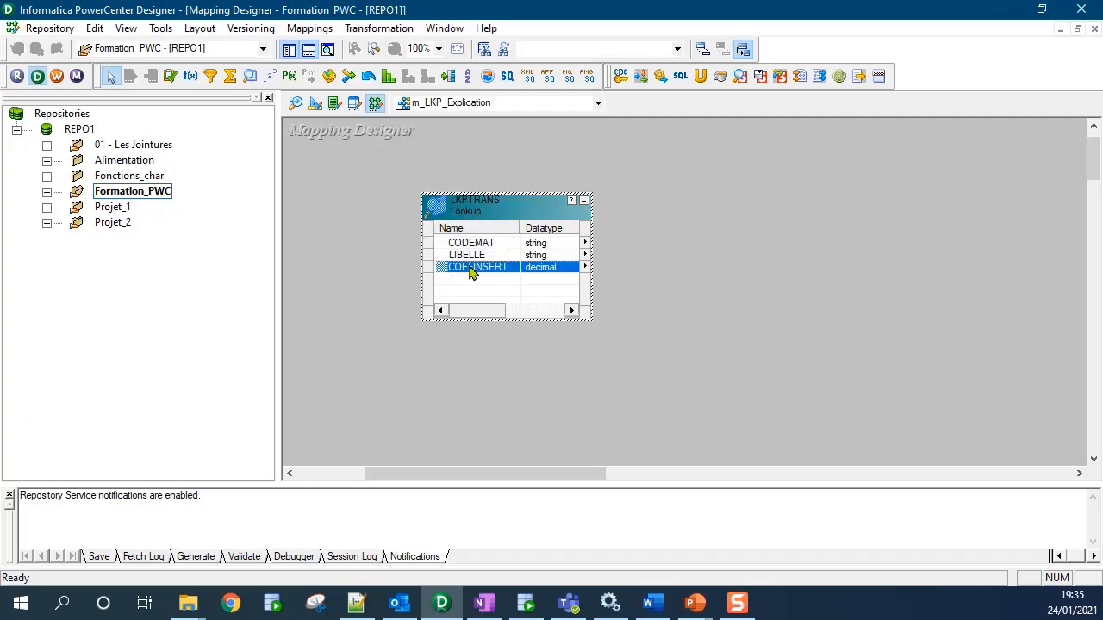
{"action": "left_click", "coordinate": [469, 256]}
{"action": "left_click", "coordinate": [470, 245]}
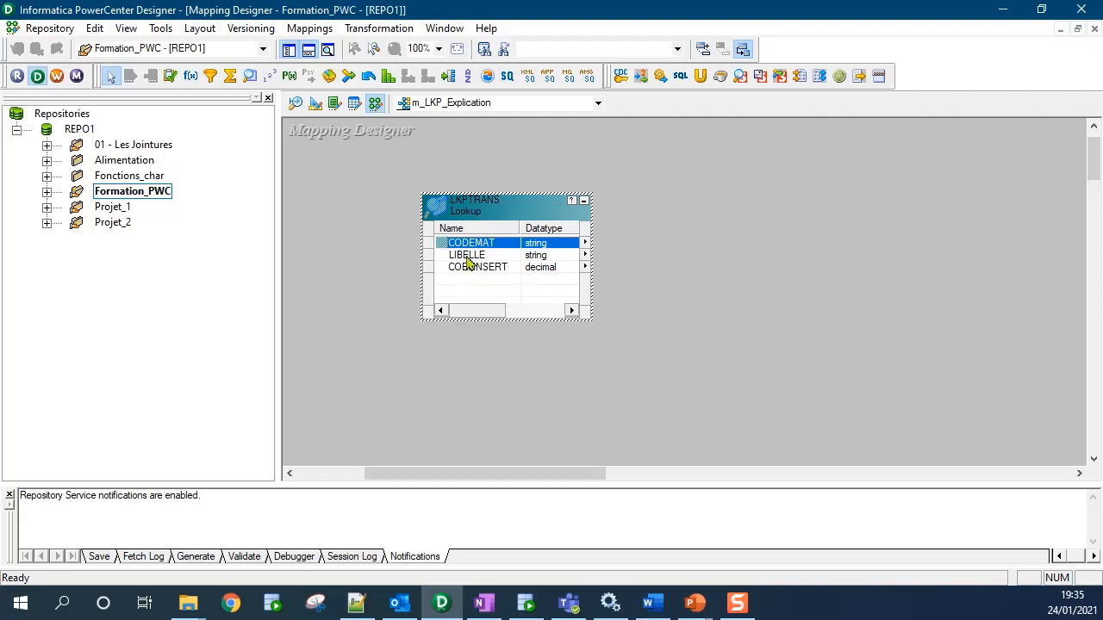
{"action": "left_click", "coordinate": [471, 255]}
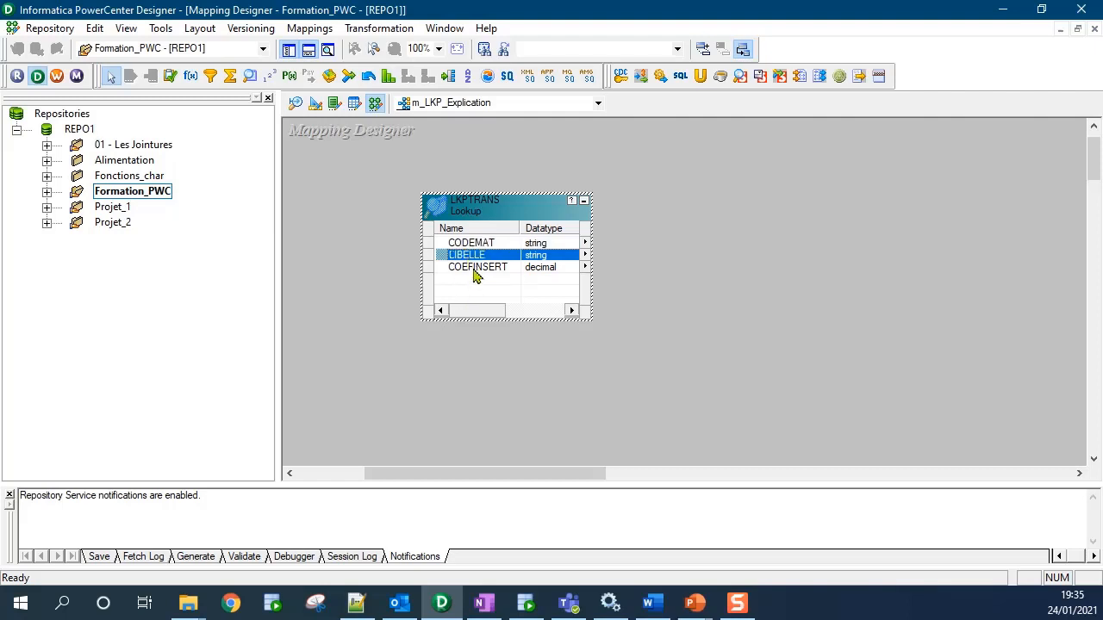
{"action": "left_click", "coordinate": [472, 268]}
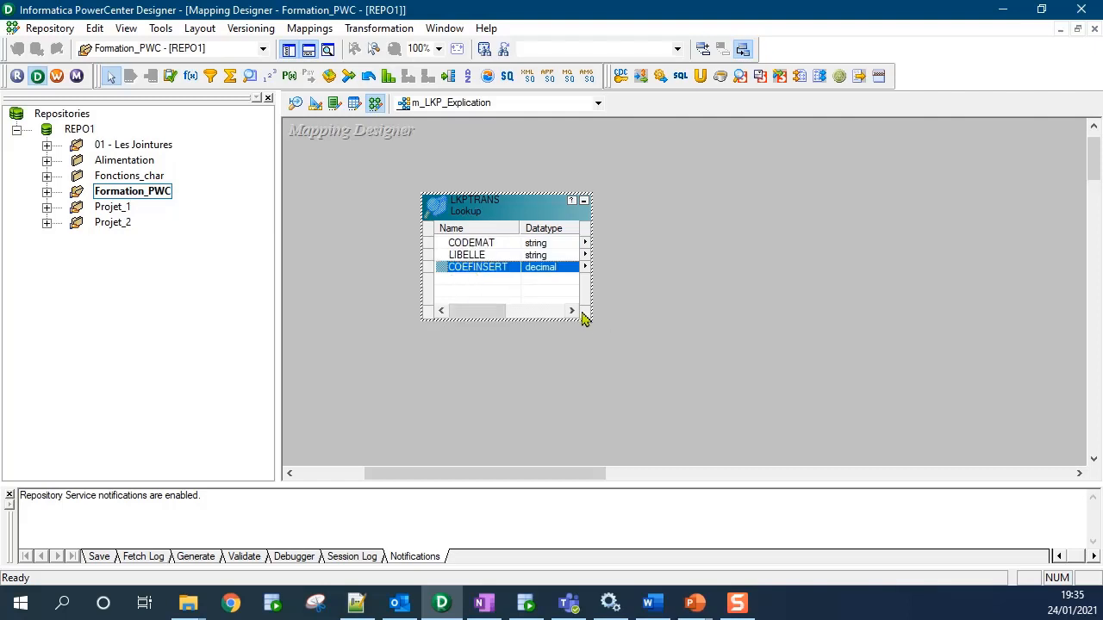
{"action": "left_click_drag", "start_coordinate": [589, 313], "coordinate": [784, 356]}
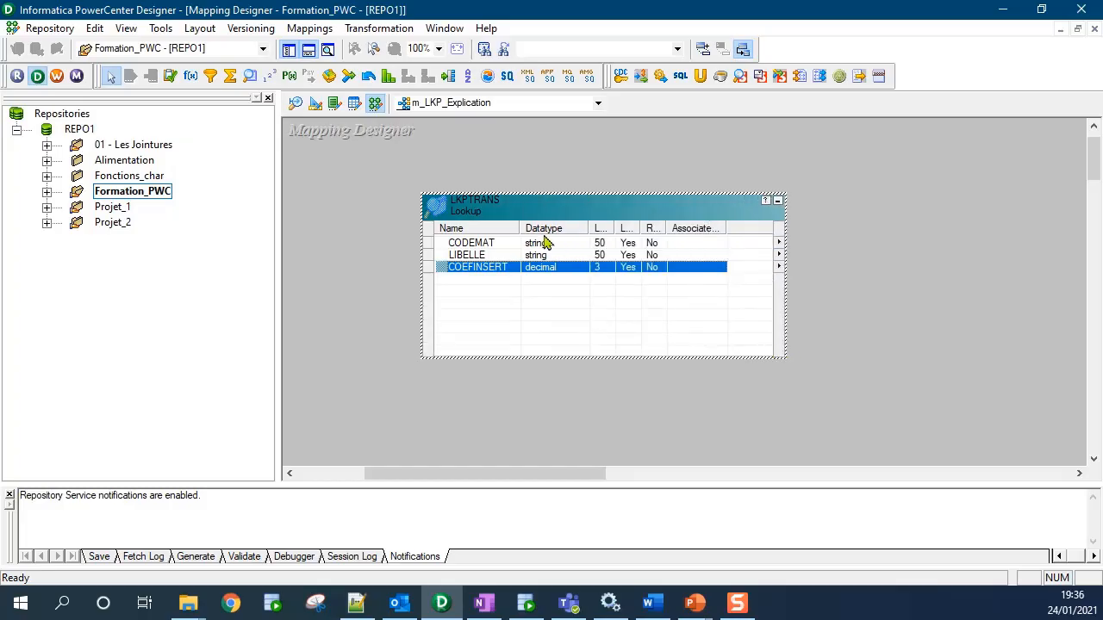
{"action": "left_click_drag", "start_coordinate": [521, 222], "coordinate": [571, 226]}
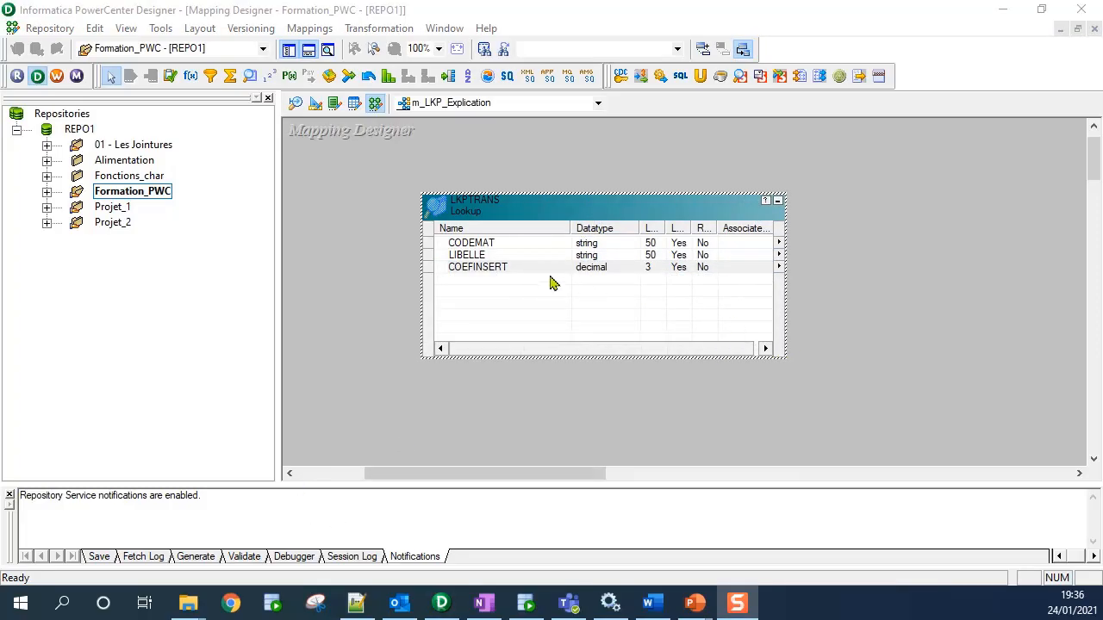
{"action": "left_click", "coordinate": [495, 303]}
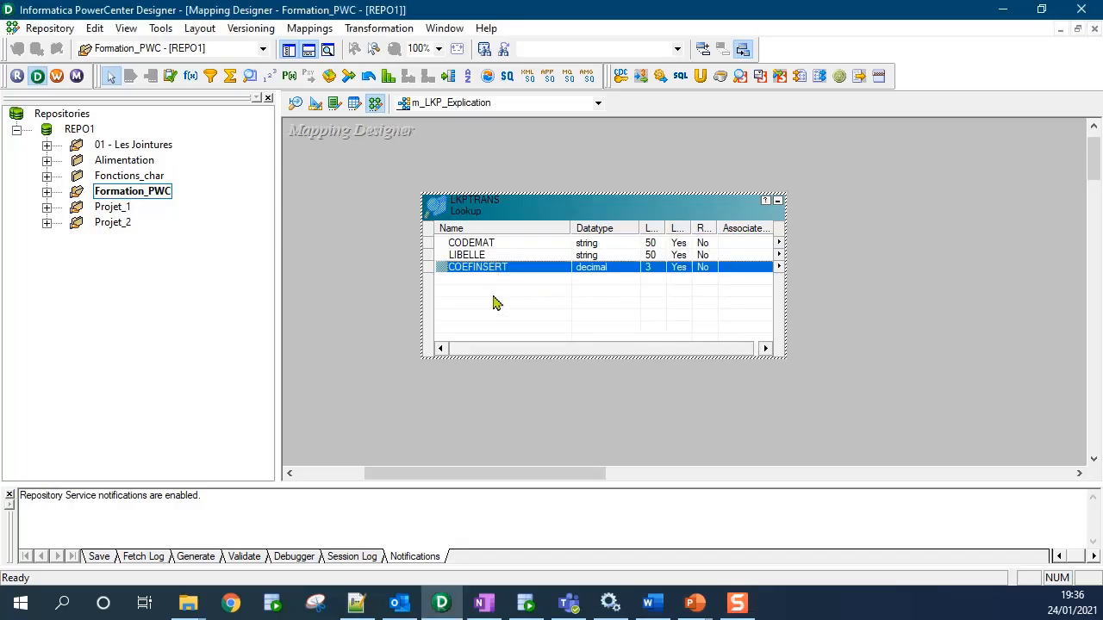
{"action": "left_click", "coordinate": [470, 245]}
{"action": "key", "text": "Down"}
{"action": "key", "text": "Down"}
{"action": "left_click", "coordinate": [470, 244]}
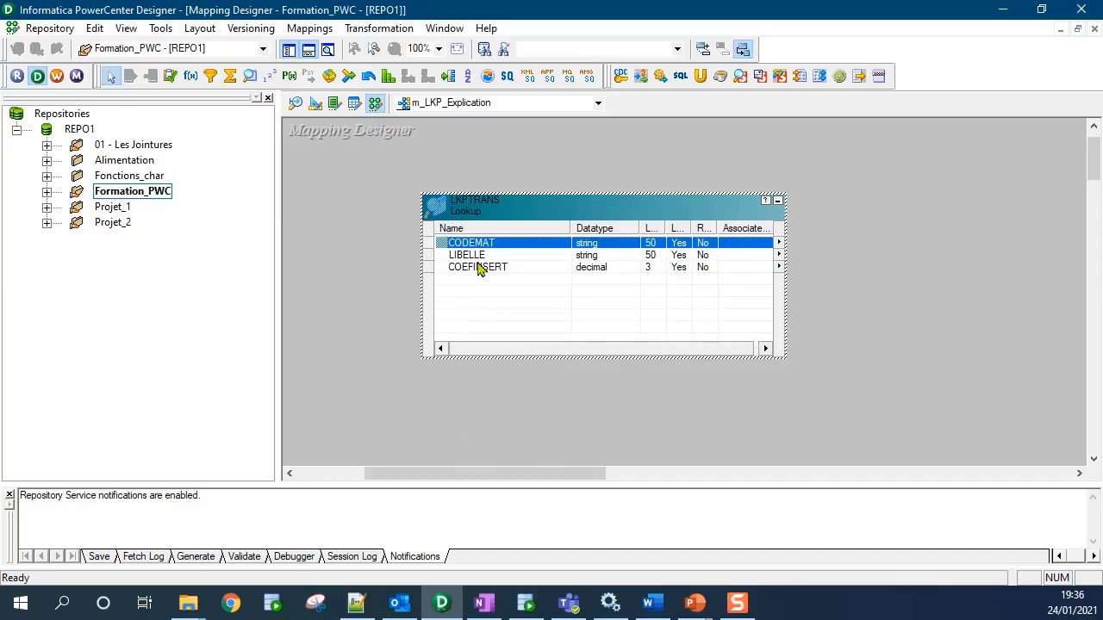
{"action": "left_click", "coordinate": [484, 295]}
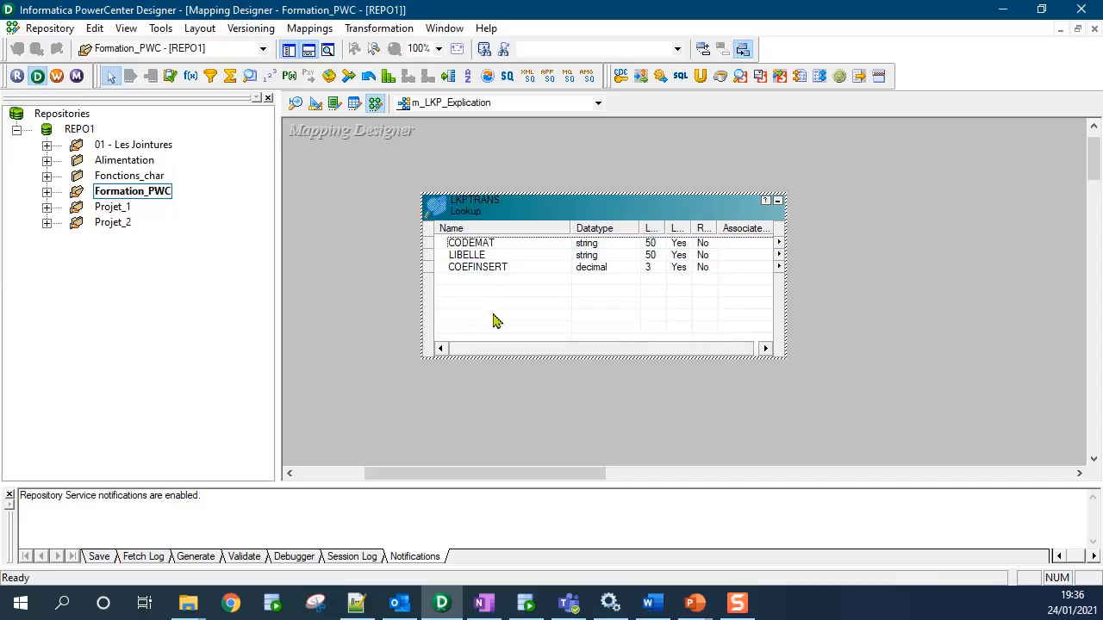
Open the Lookup transformation's port settings and mark CODEMAT as an input port.
{"action": "double_click", "coordinate": [546, 220]}
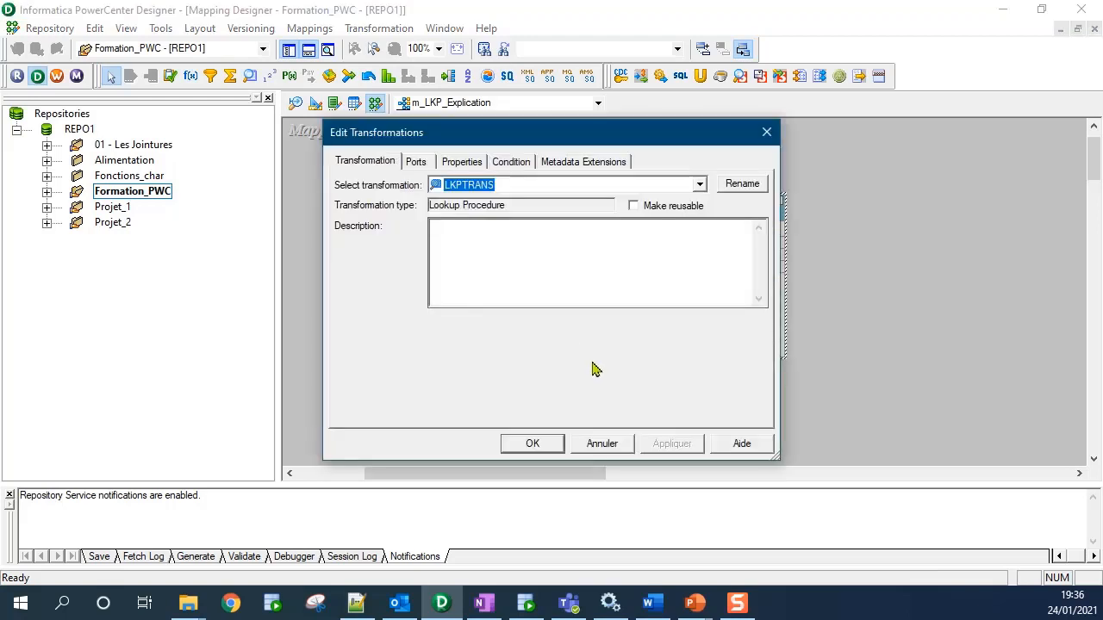
{"action": "left_click", "coordinate": [417, 163]}
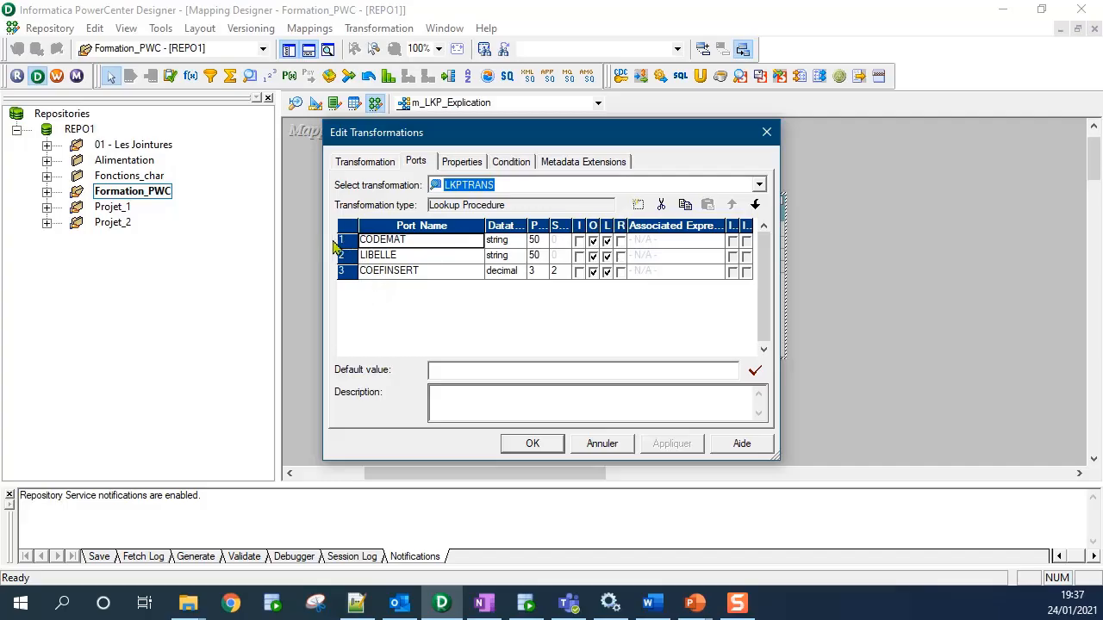
{"action": "left_click", "coordinate": [579, 243]}
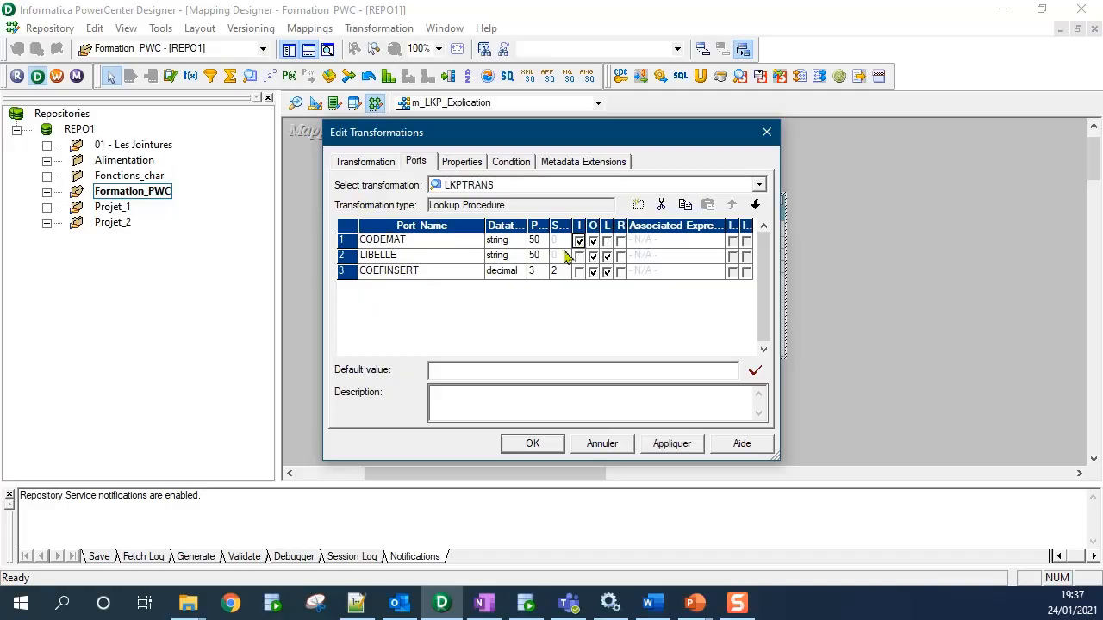
{"action": "left_click", "coordinate": [351, 255]}
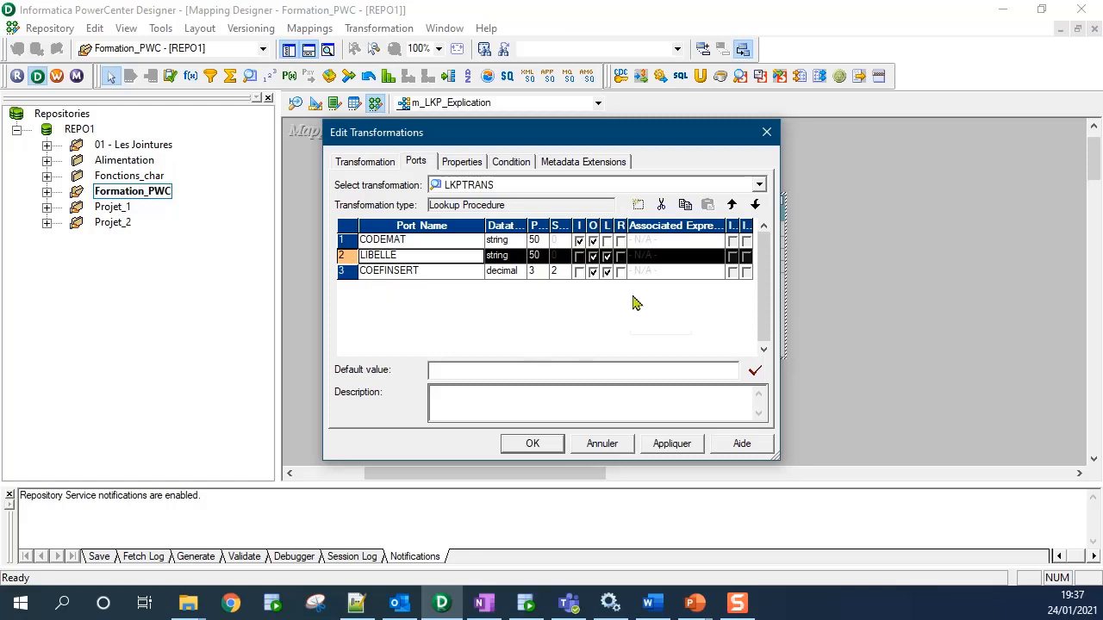
{"action": "left_click", "coordinate": [620, 257]}
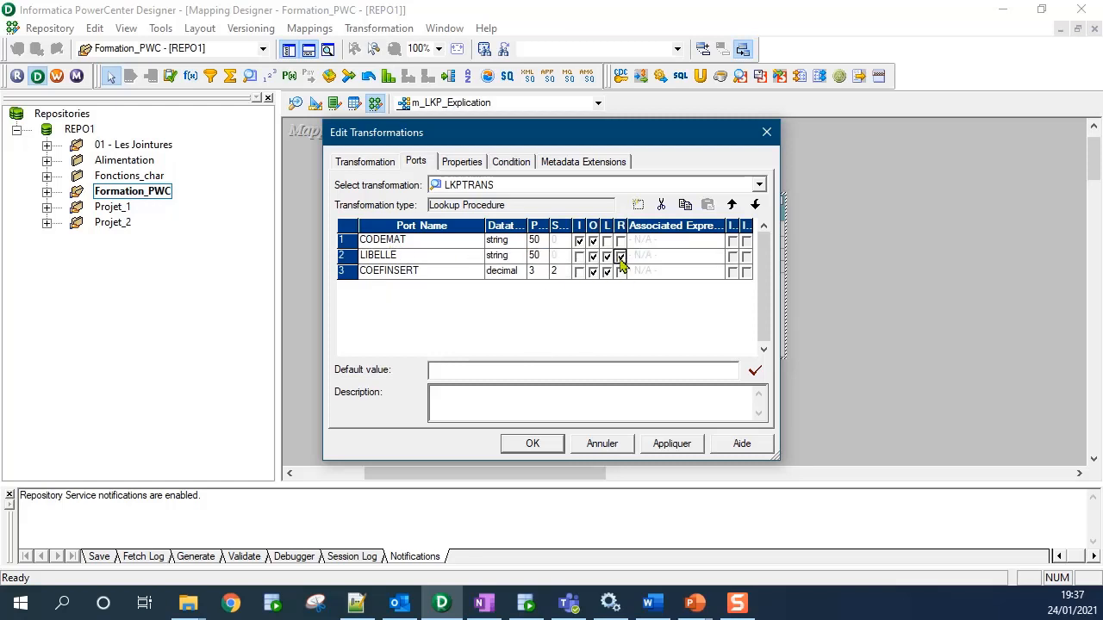
{"action": "left_click", "coordinate": [608, 442]}
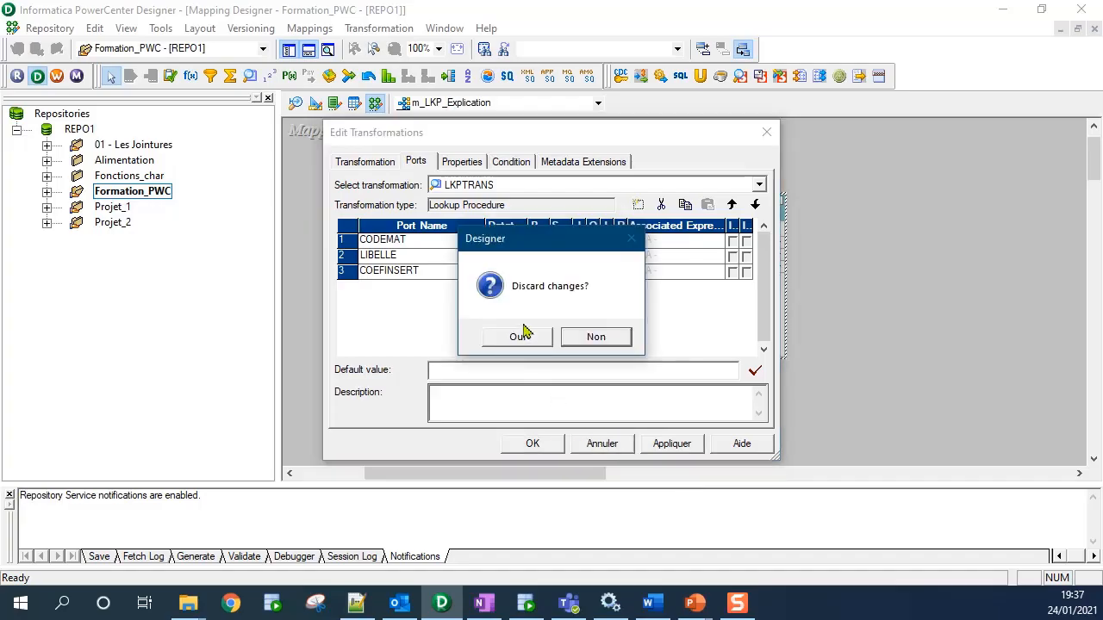
{"action": "left_click", "coordinate": [519, 337]}
Reopen the Lookup transformation's port settings and add a port named i_CODEMAT below CODEMAT.
{"action": "double_click", "coordinate": [508, 209]}
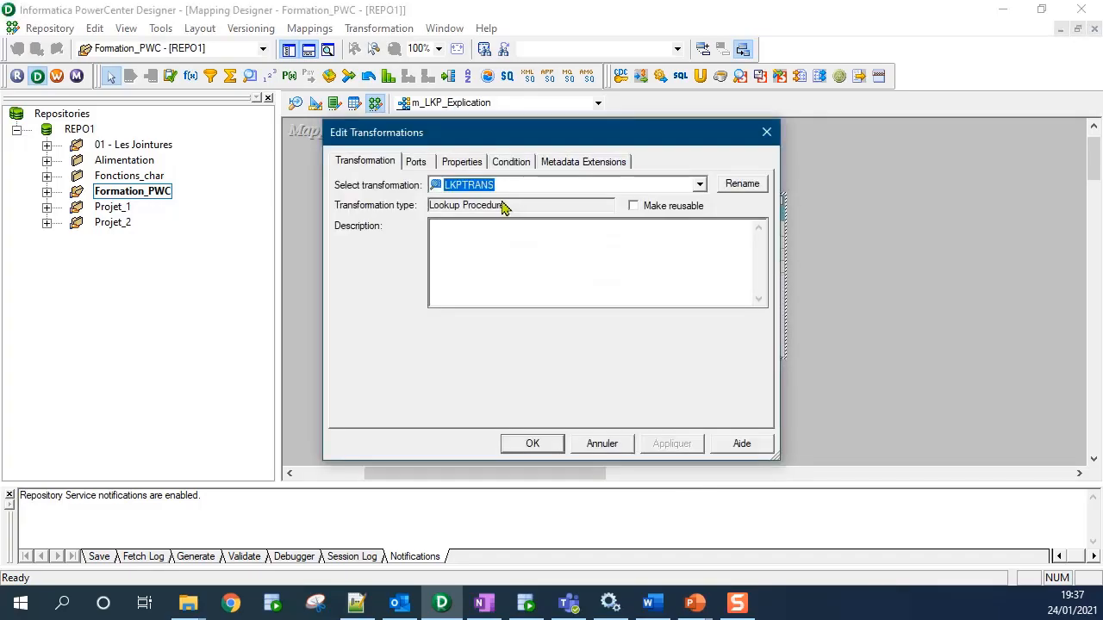
{"action": "left_click", "coordinate": [415, 163]}
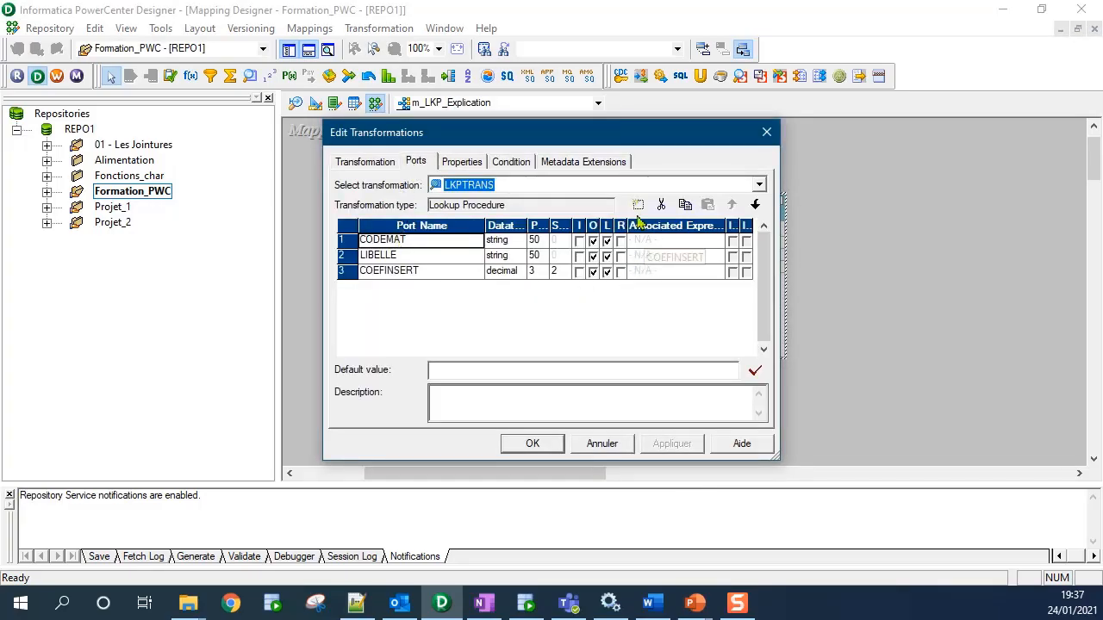
{"action": "left_click", "coordinate": [638, 204]}
{"action": "left_click", "coordinate": [382, 241]}
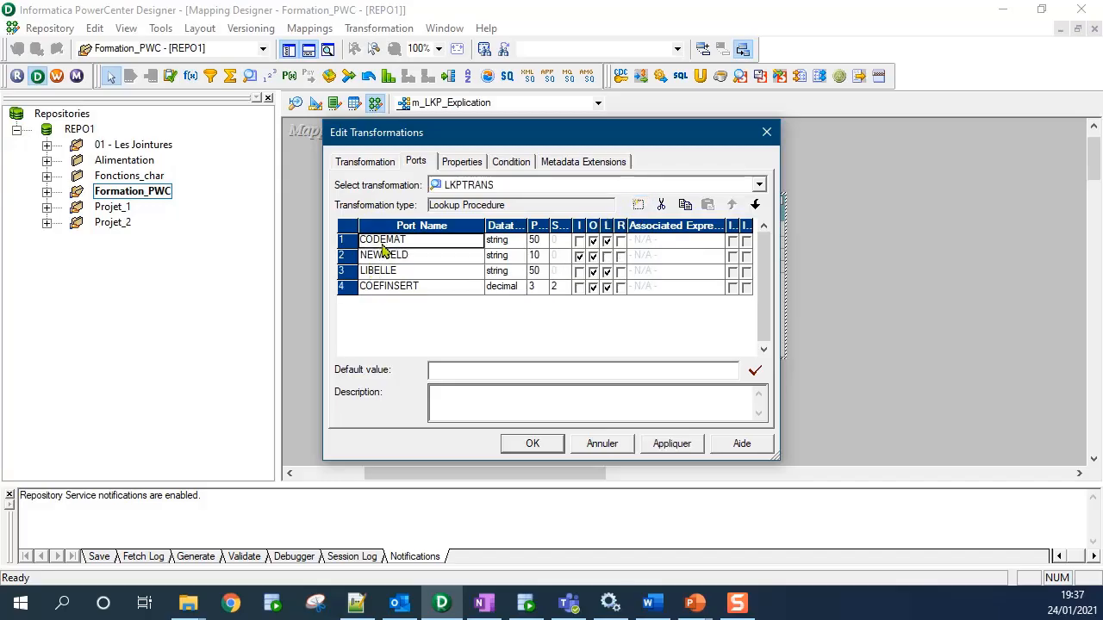
{"action": "left_click", "coordinate": [382, 241]}
{"action": "left_click", "coordinate": [397, 255]}
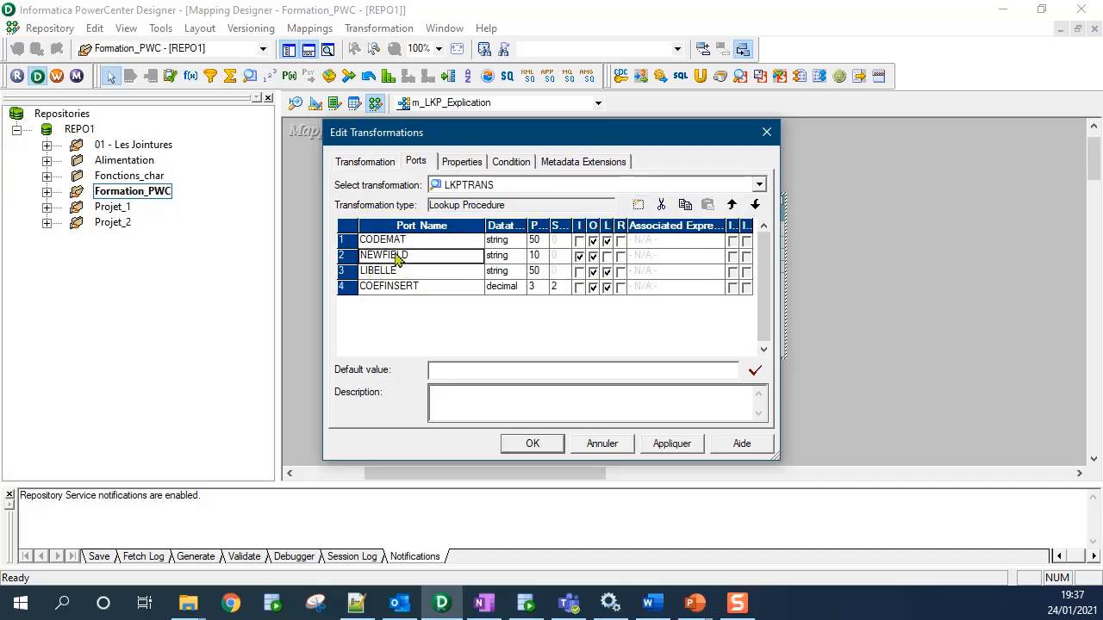
{"action": "left_click", "coordinate": [397, 255]}
{"action": "type", "text": "i_CODEMAT"}
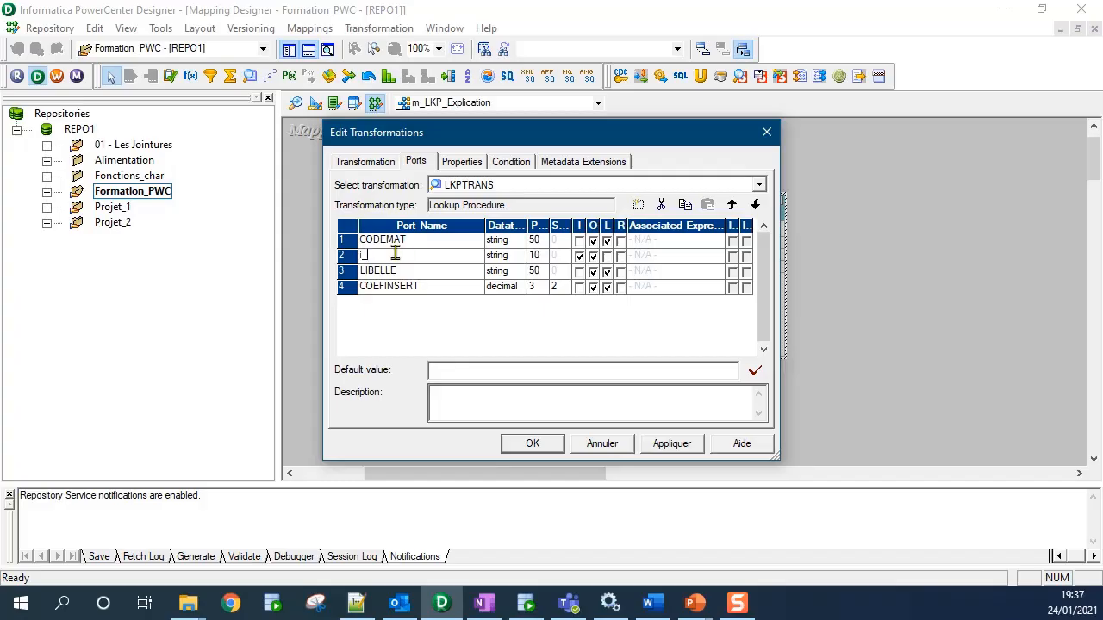
Set the i_CODEMAT port's precision to 50 and clear its output role so it is input-only.
{"action": "left_click", "coordinate": [535, 256]}
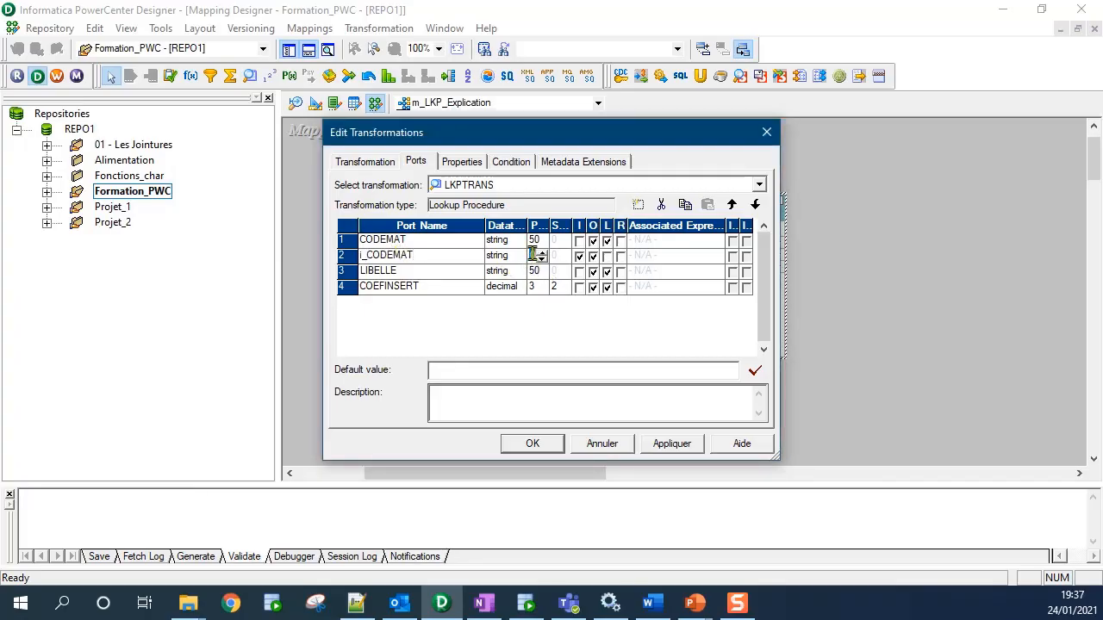
{"action": "type", "text": "50"}
{"action": "key", "text": "Tab"}
{"action": "left_click", "coordinate": [350, 255]}
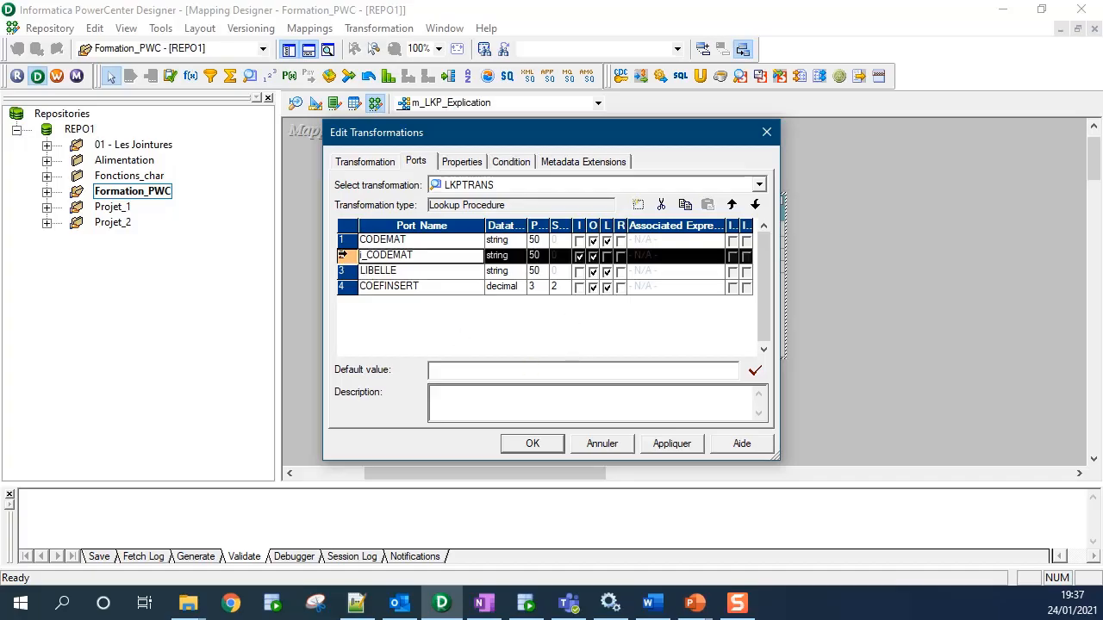
{"action": "left_click", "coordinate": [593, 256]}
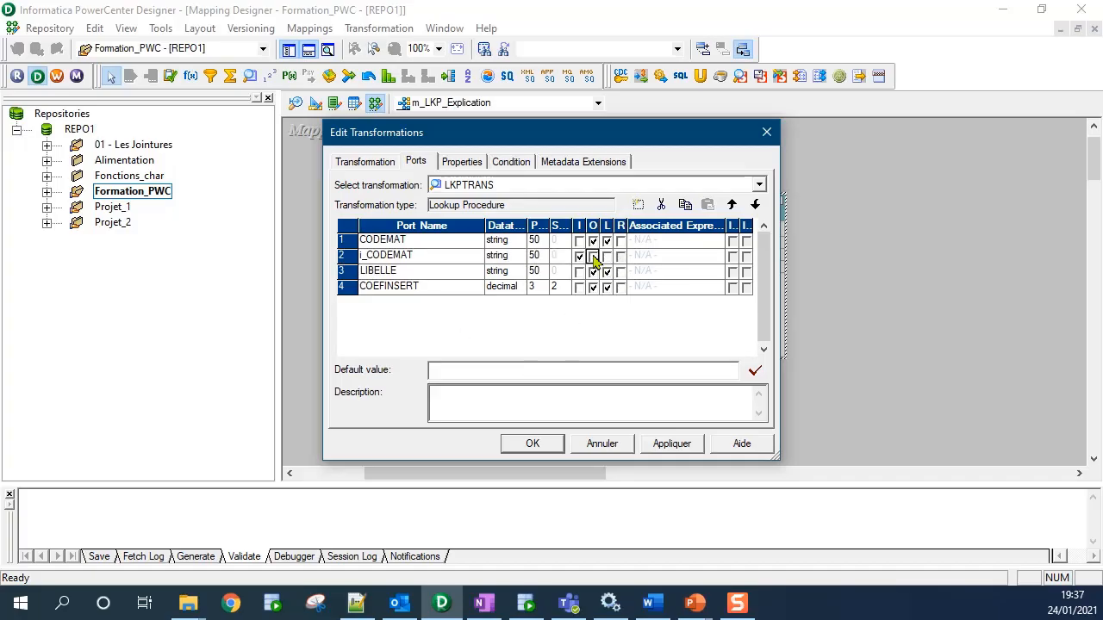
Mark LIBELLE as the return port and apply the port changes, continuing despite the empty lookup condition.
{"action": "left_click", "coordinate": [345, 239]}
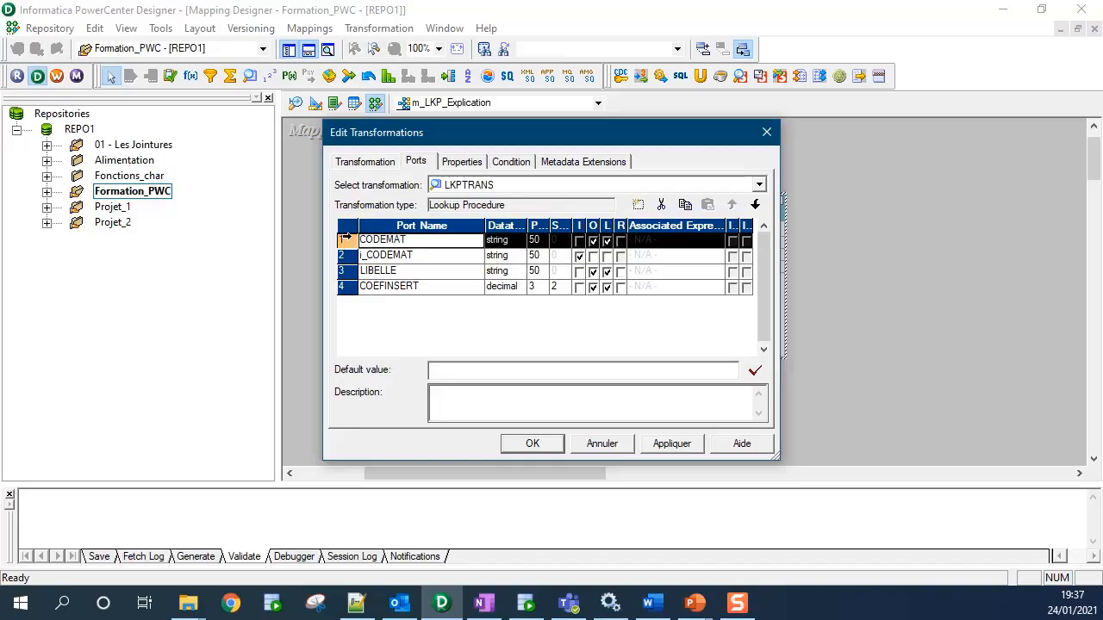
{"action": "left_click", "coordinate": [607, 226]}
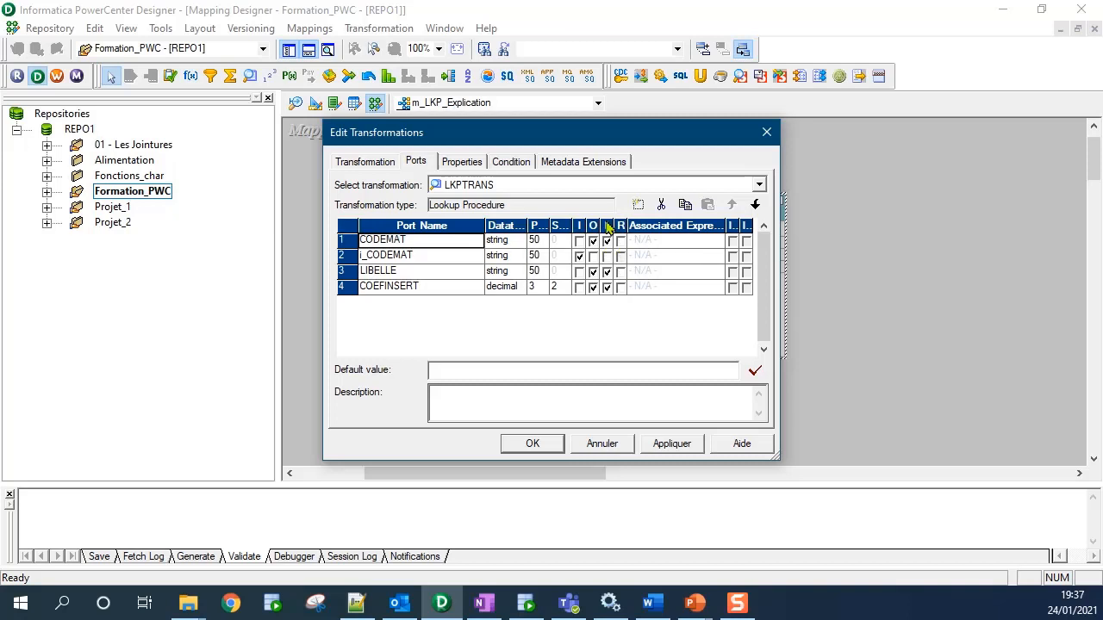
{"action": "left_click", "coordinate": [345, 271]}
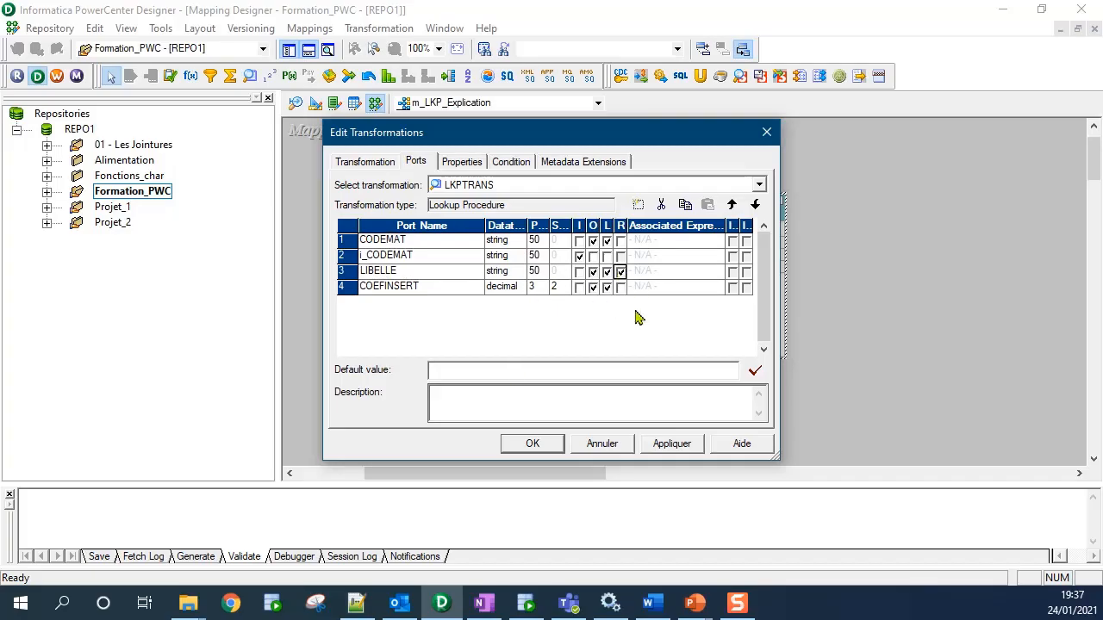
{"action": "left_click", "coordinate": [670, 444]}
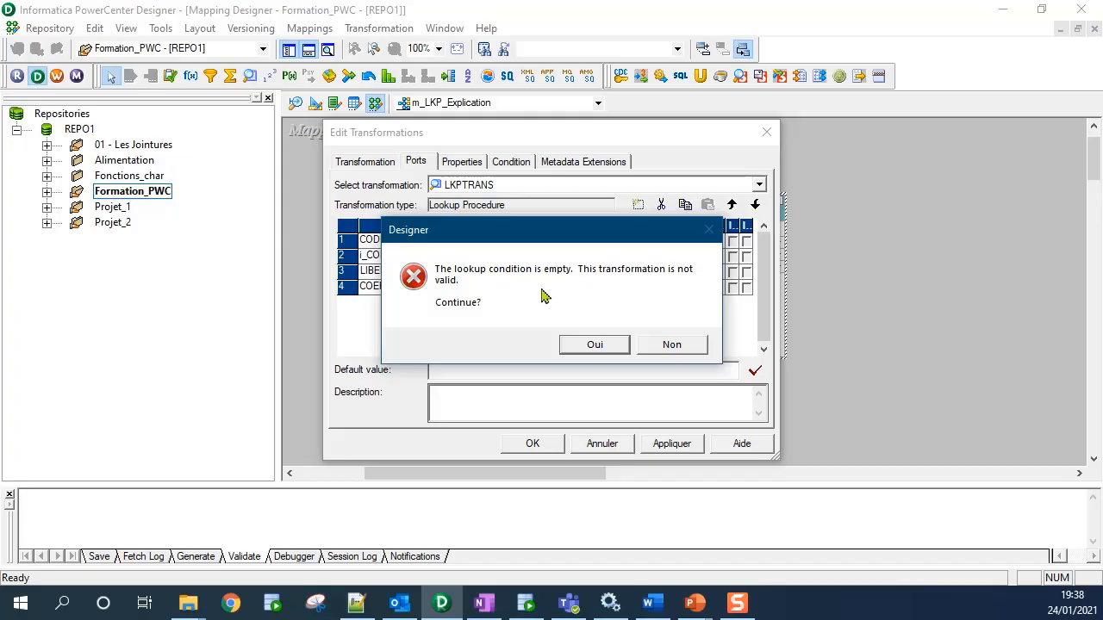
{"action": "left_click", "coordinate": [592, 345]}
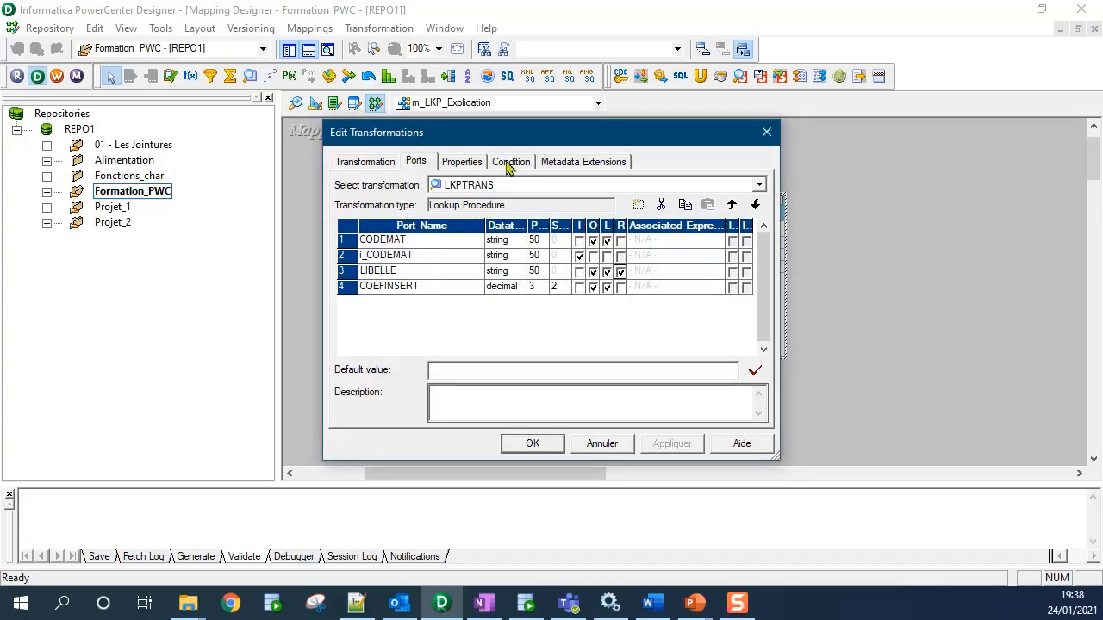
Add the lookup condition CODEMAT = i_CODEMAT, apply it and close the transformation's settings.
{"action": "left_click", "coordinate": [508, 164]}
{"action": "left_click", "coordinate": [638, 207]}
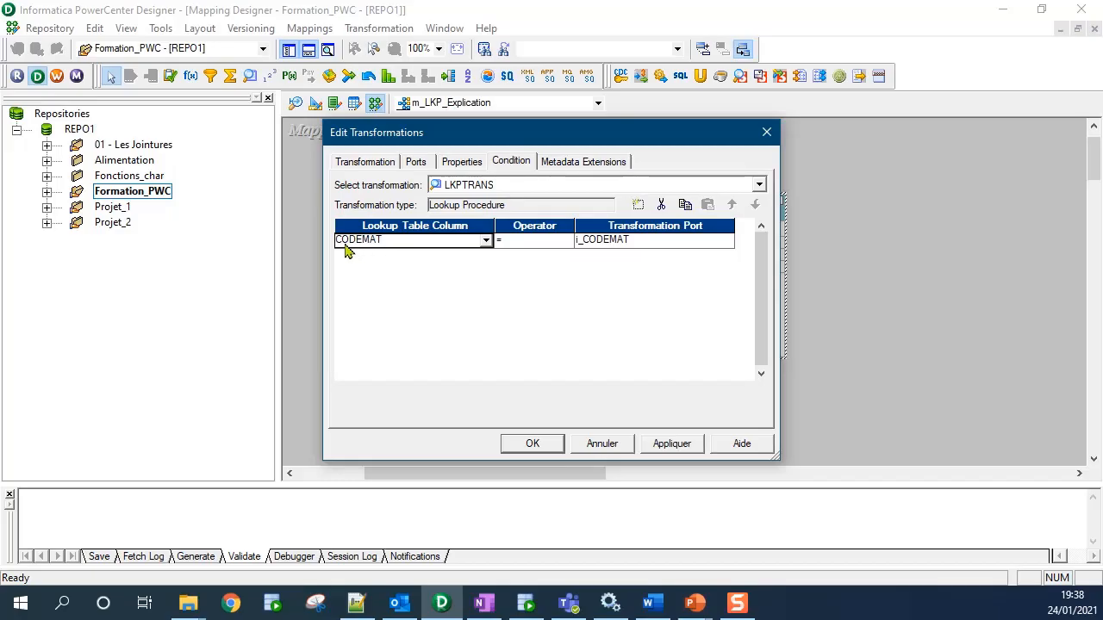
{"action": "left_click", "coordinate": [612, 239]}
{"action": "left_click", "coordinate": [562, 309]}
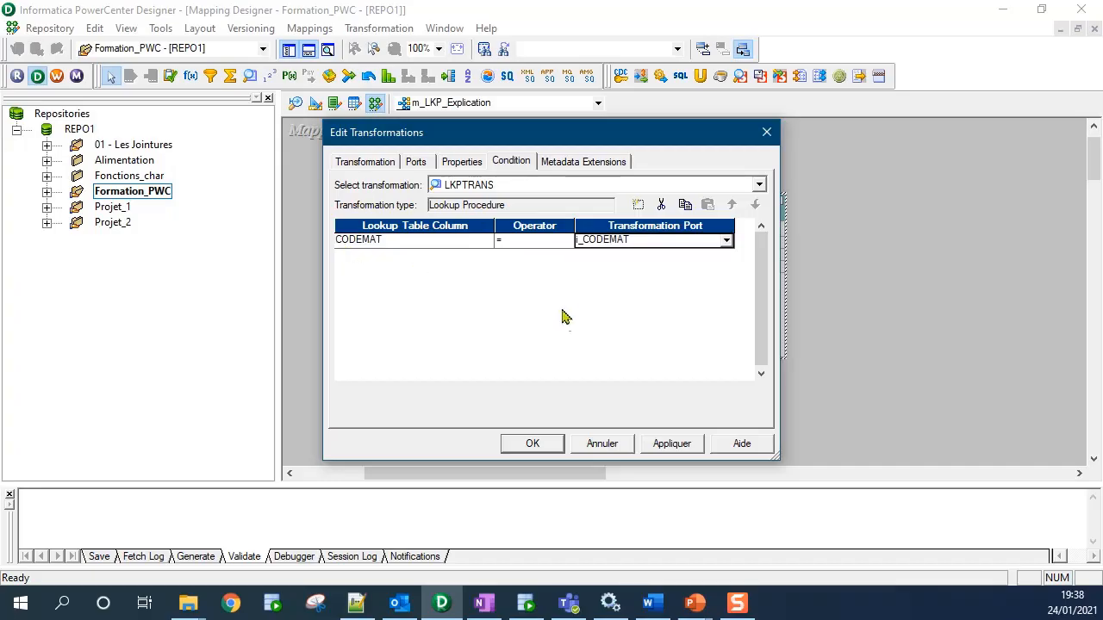
{"action": "left_click", "coordinate": [662, 443]}
{"action": "left_click", "coordinate": [524, 448]}
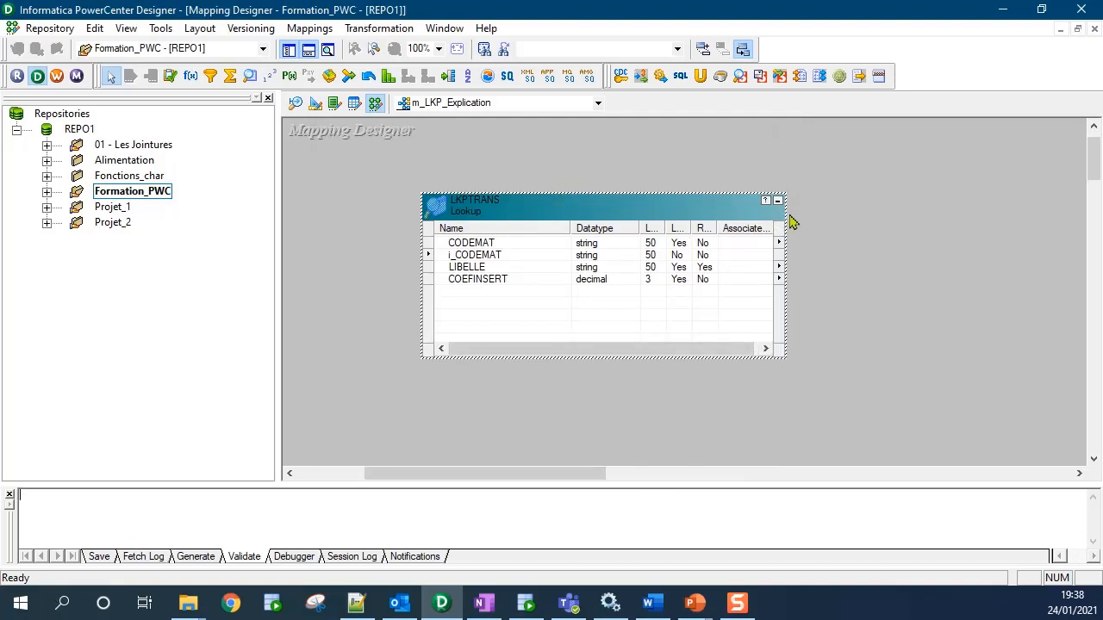
Narrow the Lookup transformation's box in the mapping and review its i_CODEMAT, CODEMAT and LIBELLE ports.
{"action": "left_click_drag", "start_coordinate": [784, 216], "coordinate": [741, 215]}
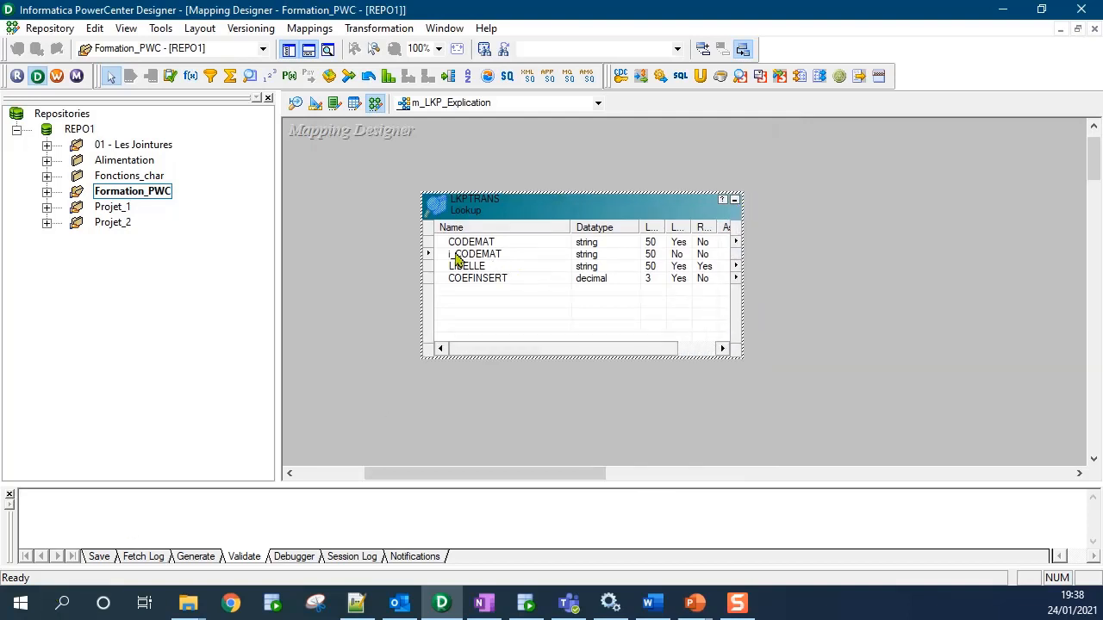
{"action": "left_click", "coordinate": [461, 255]}
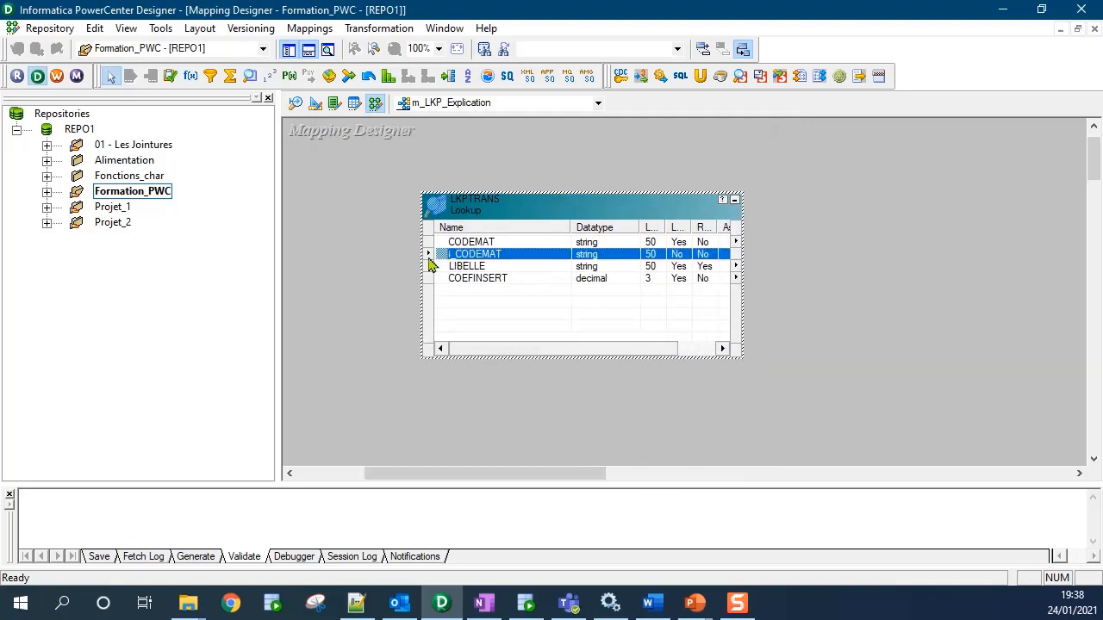
{"action": "left_click", "coordinate": [474, 243]}
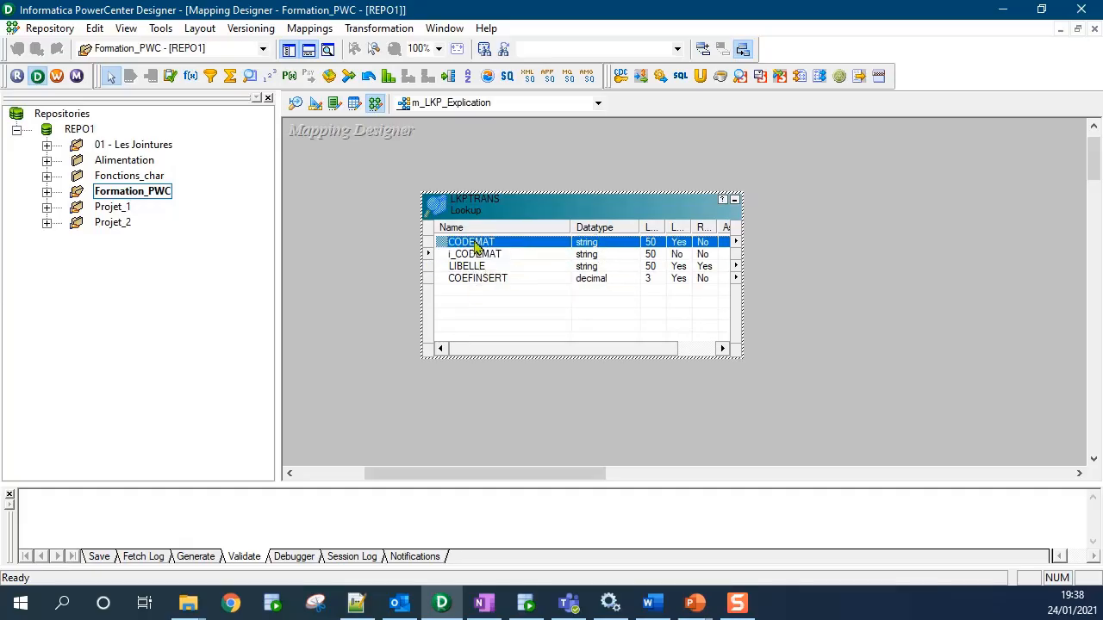
{"action": "left_click", "coordinate": [474, 267]}
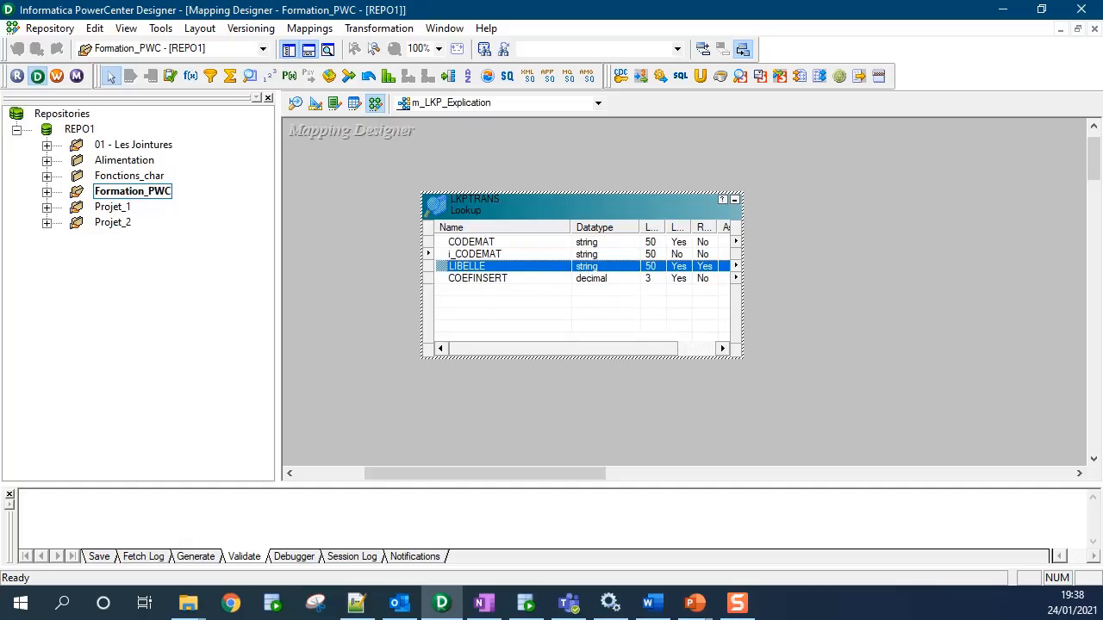
{"action": "key", "text": "alt+Tab"}
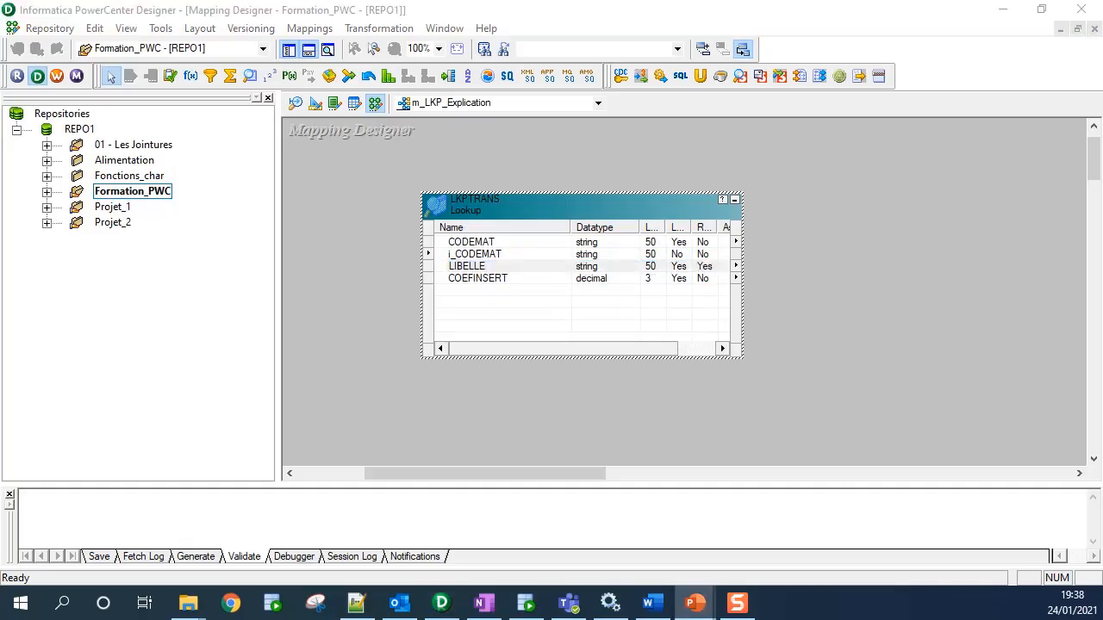
Reopen the Lookup transformation's condition and examine the operators available for comparing CODEMAT with i_CODEMAT.
{"action": "double_click", "coordinate": [520, 221]}
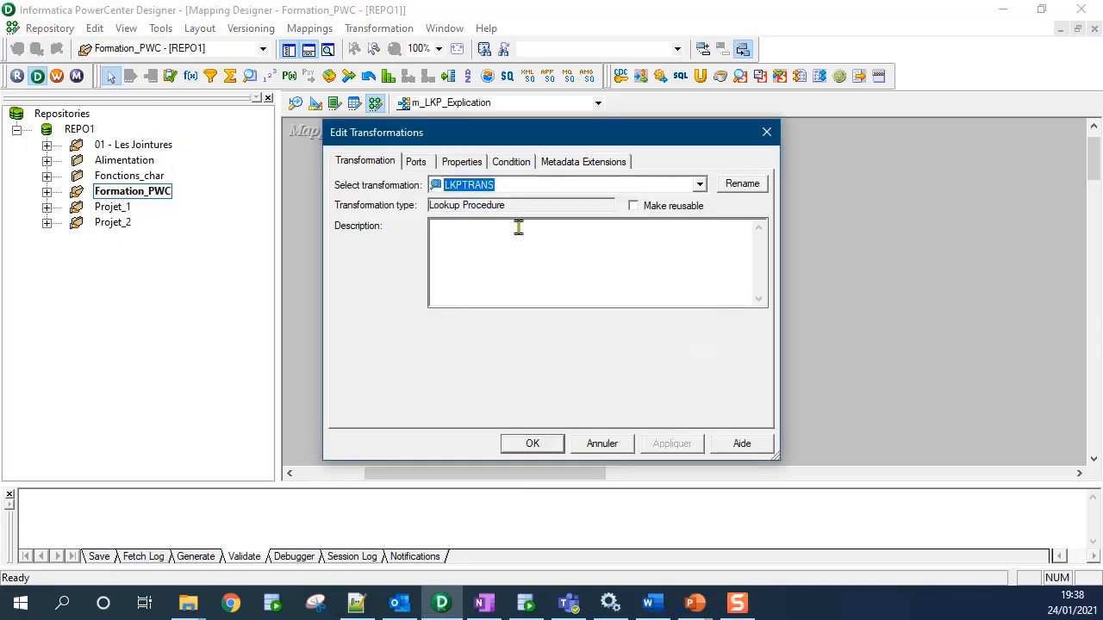
{"action": "left_click", "coordinate": [522, 165]}
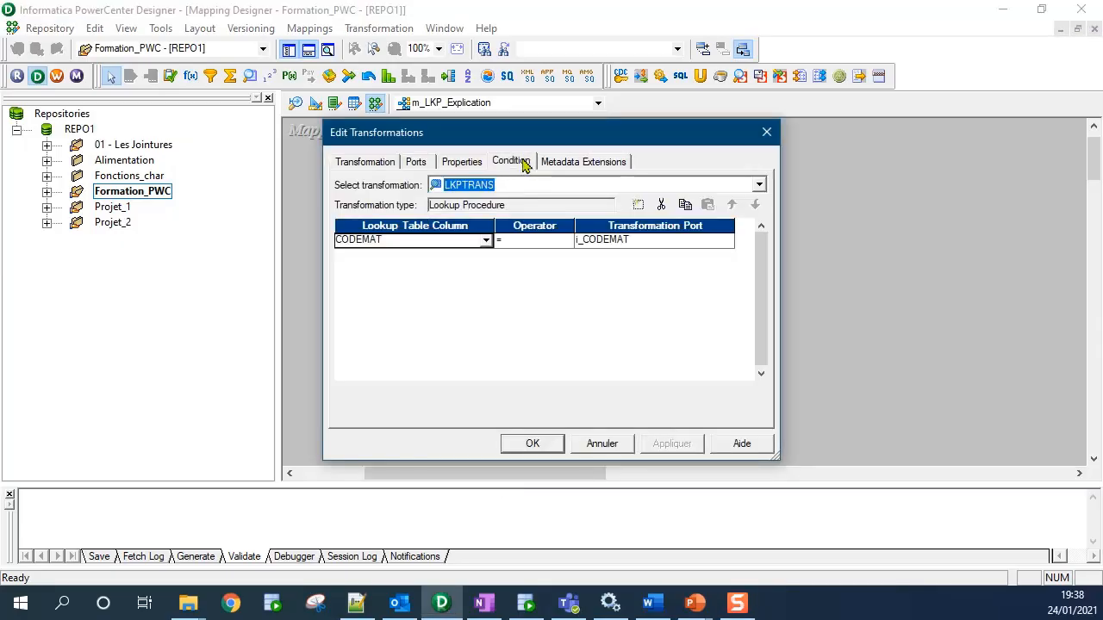
{"action": "left_click", "coordinate": [527, 244]}
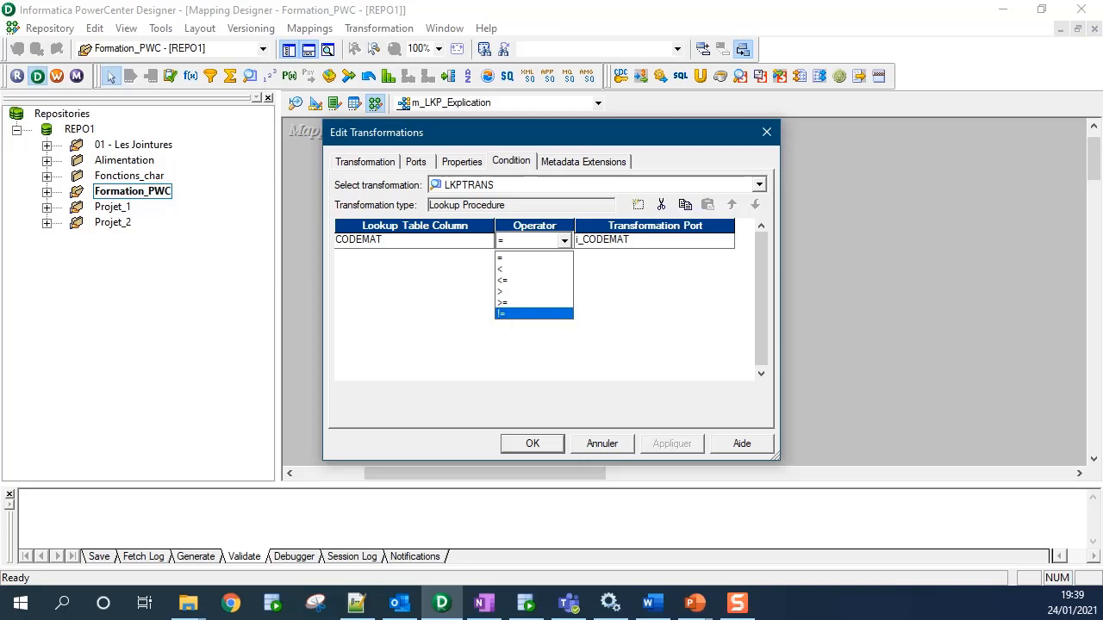
{"action": "key", "text": "alt+Tab"}
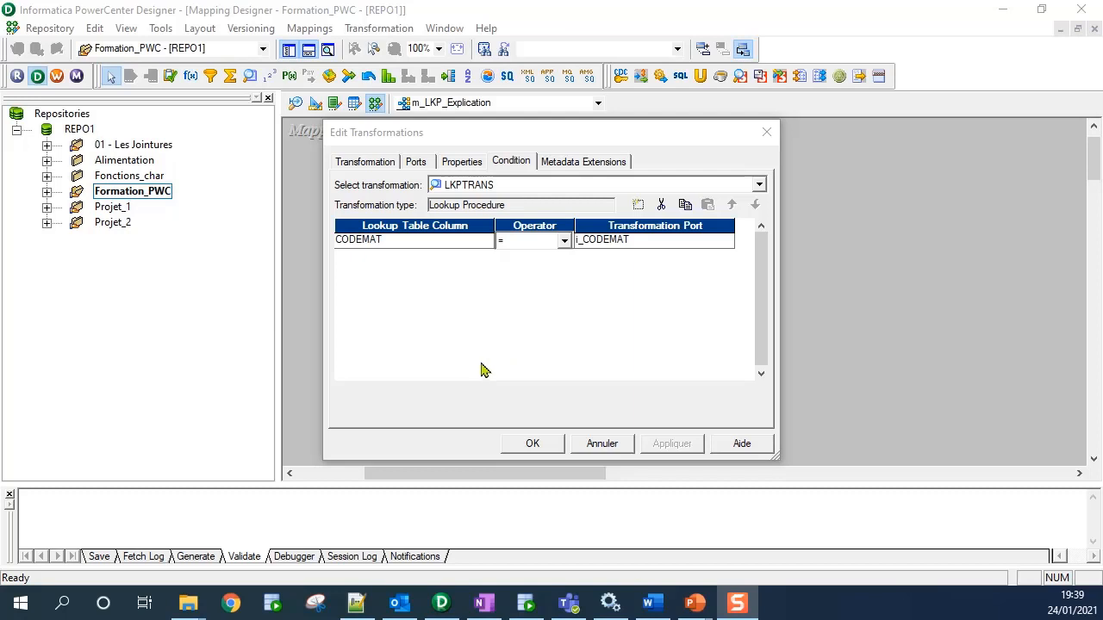
{"action": "left_click", "coordinate": [615, 140]}
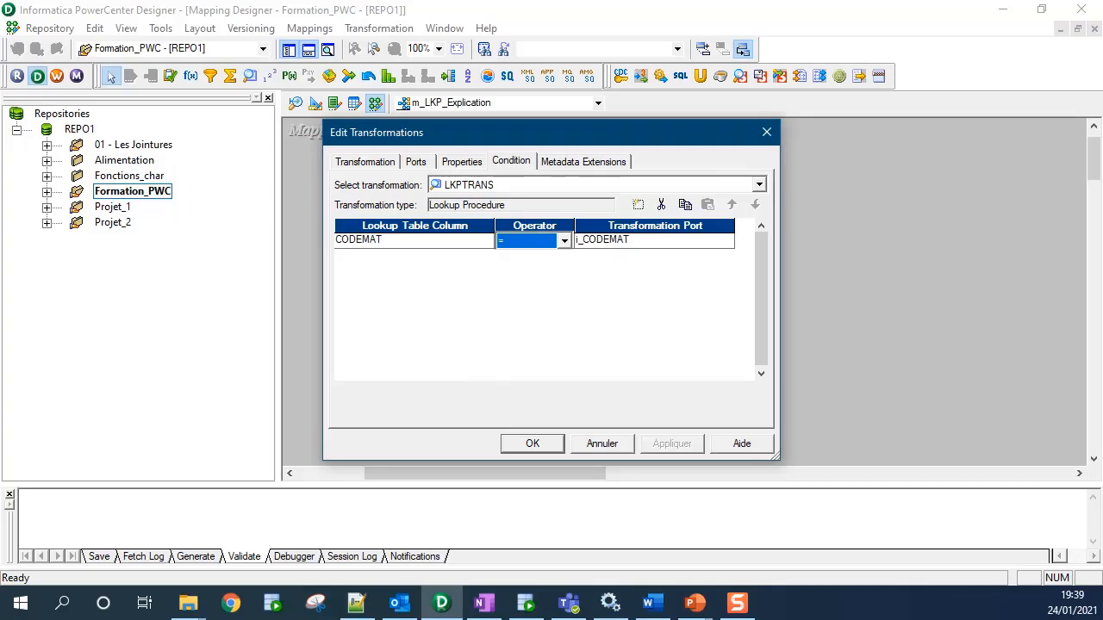
{"action": "key", "text": "alt+Tab"}
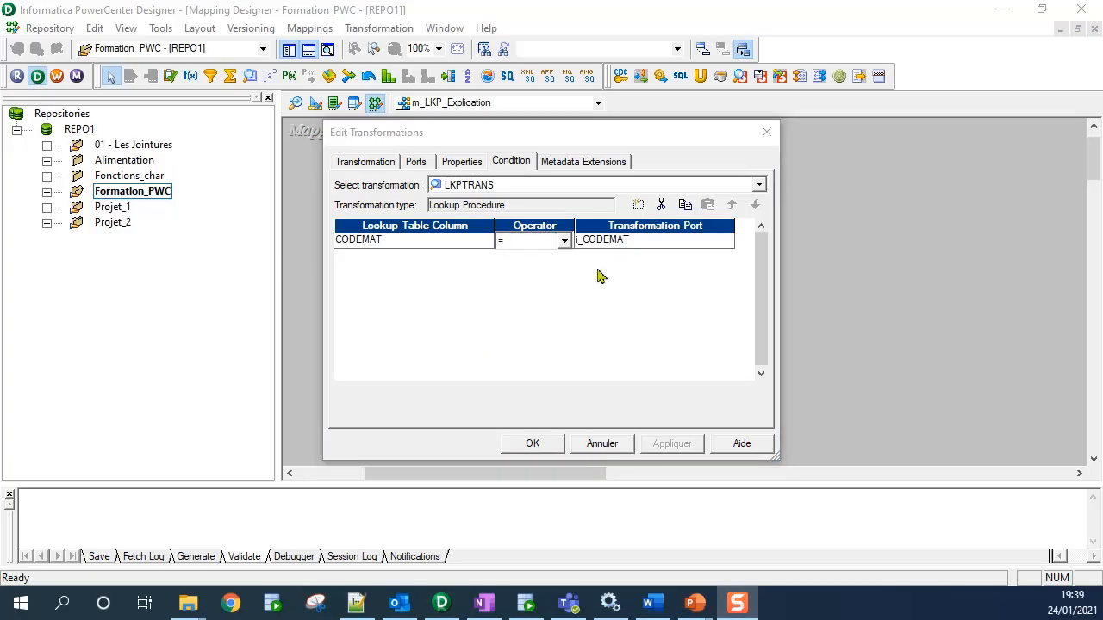
Review the Lookup transformation's port roles and its properties, including the description of the lookup caching attribute.
{"action": "left_click", "coordinate": [414, 162]}
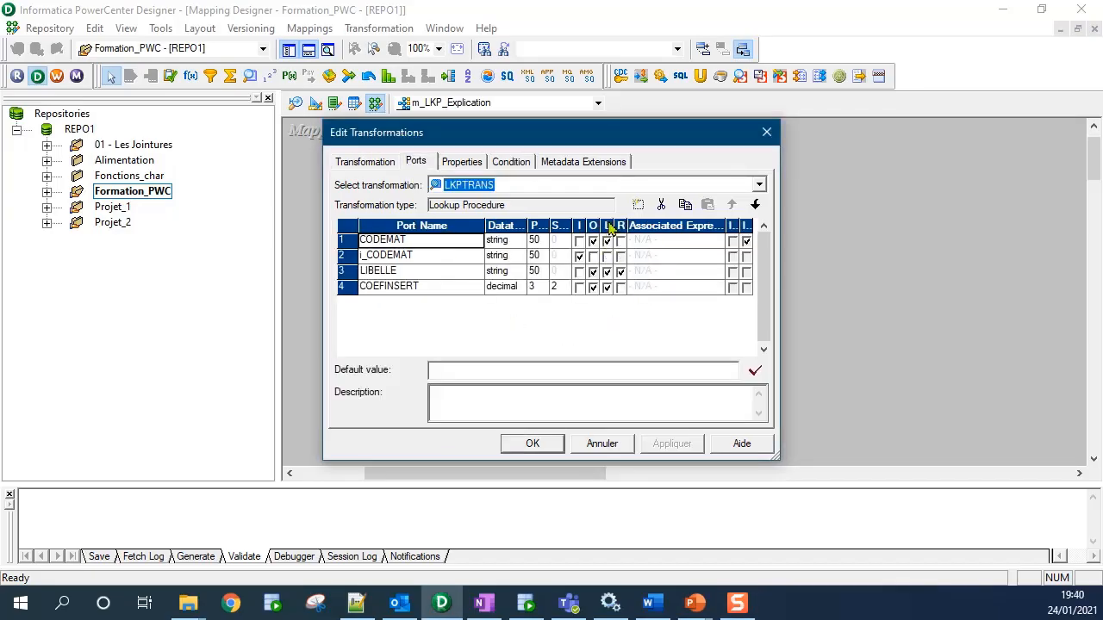
{"action": "left_click", "coordinate": [400, 240]}
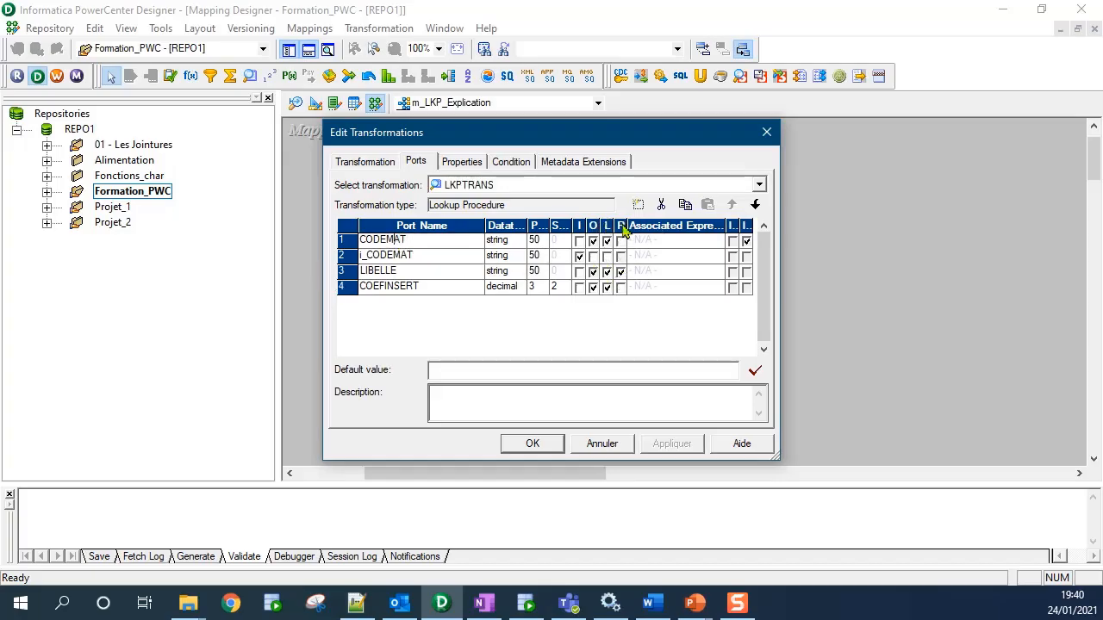
{"action": "key", "text": "alt+Tab"}
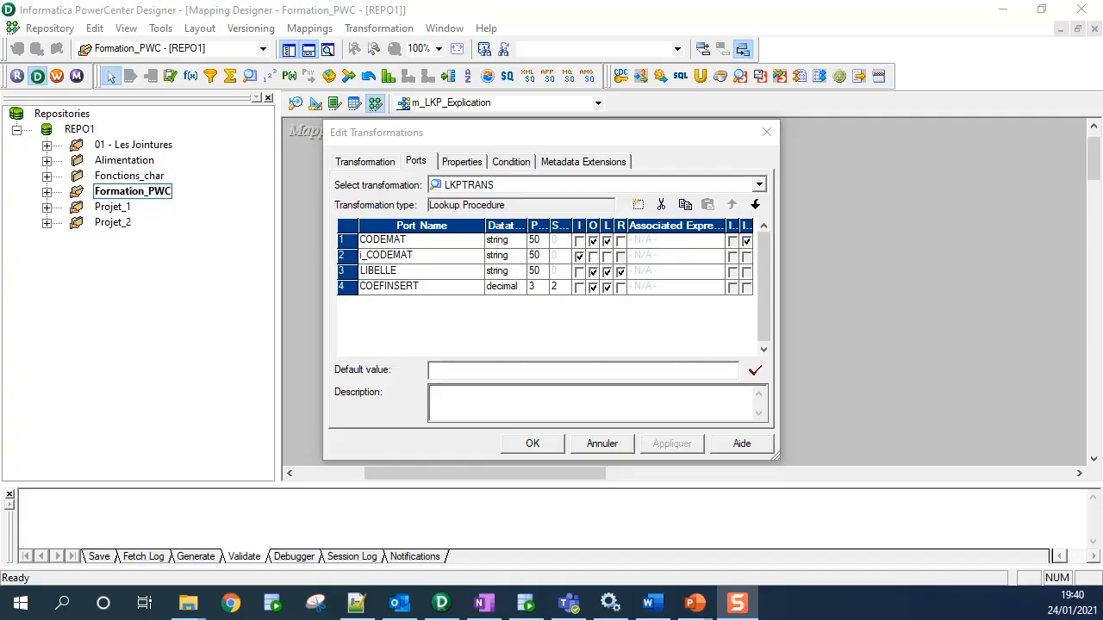
{"action": "left_click", "coordinate": [457, 165]}
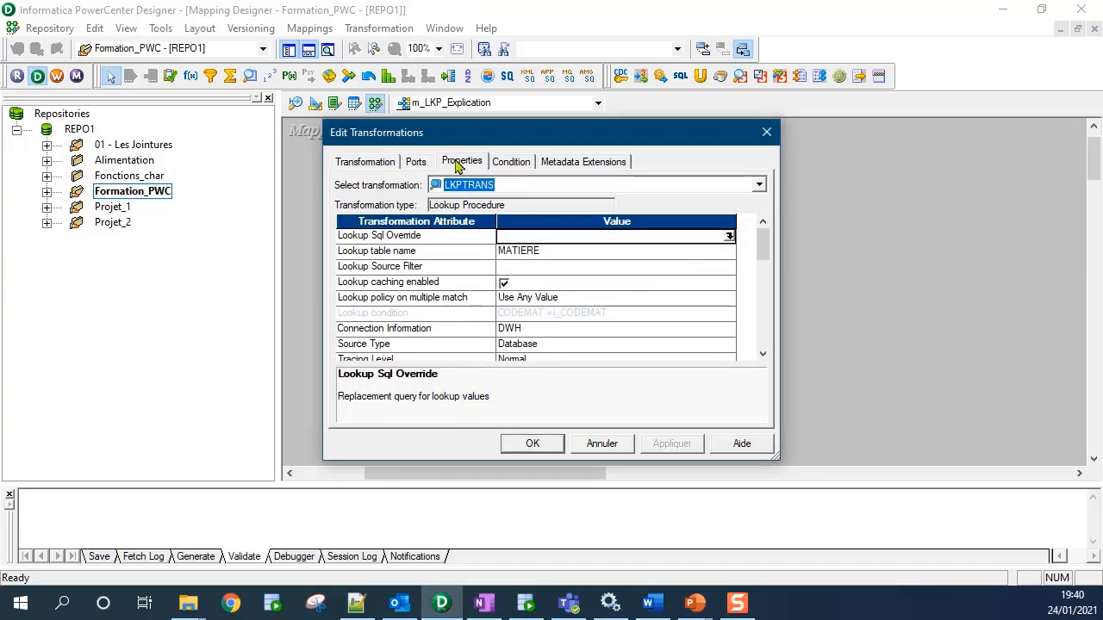
{"action": "left_click", "coordinate": [344, 288]}
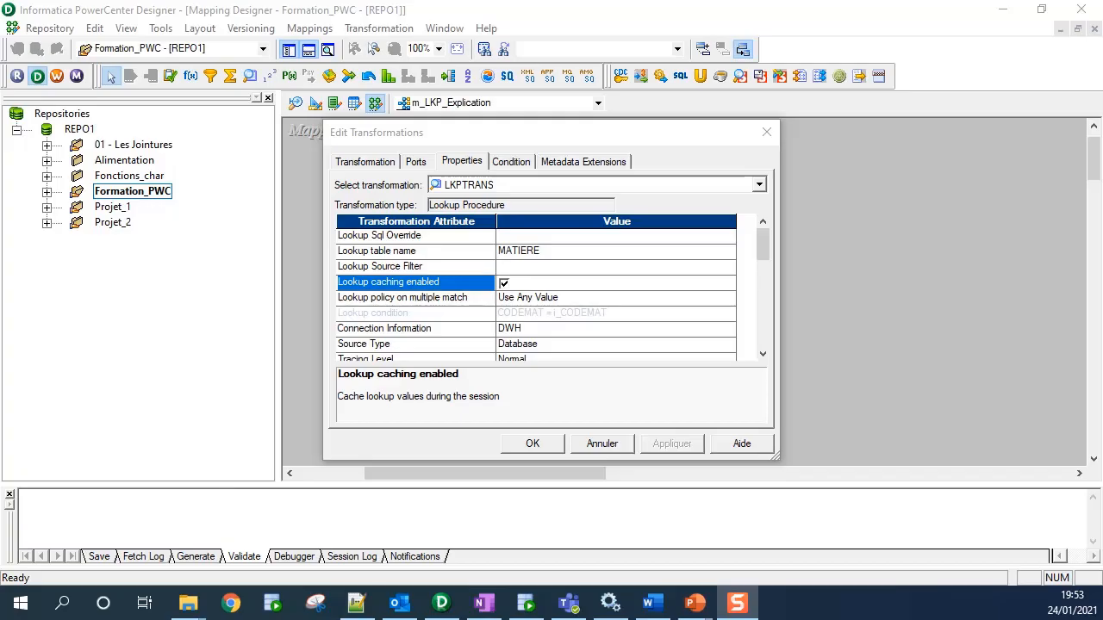
Open the SQL editor of the Lookup Sql Override attribute, examine it and cancel without entering a query.
{"action": "left_click", "coordinate": [416, 236]}
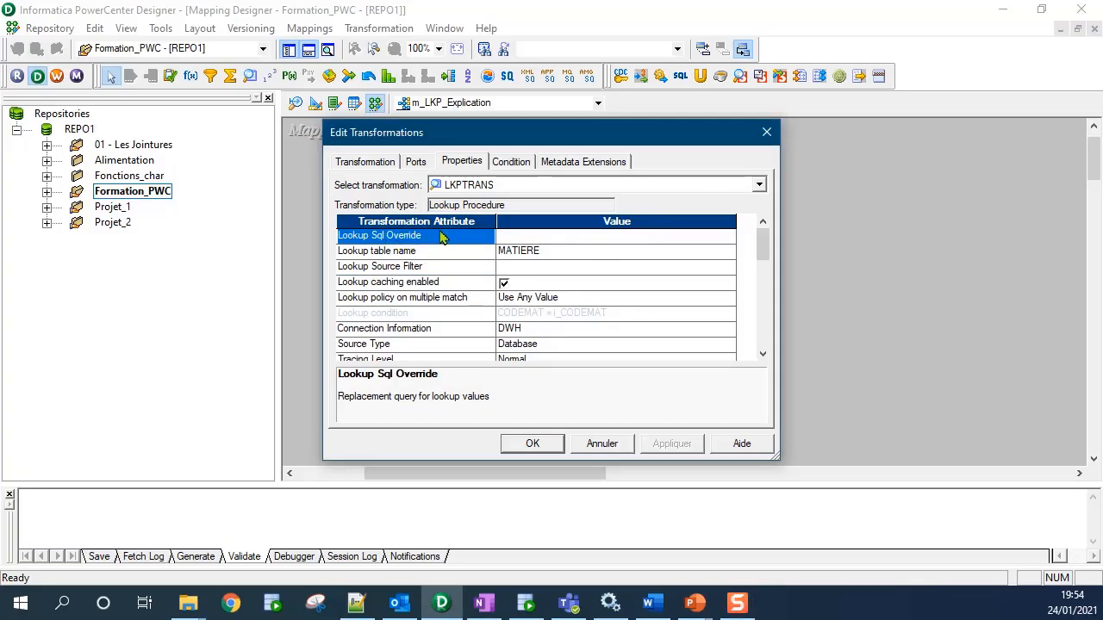
{"action": "left_click", "coordinate": [558, 239]}
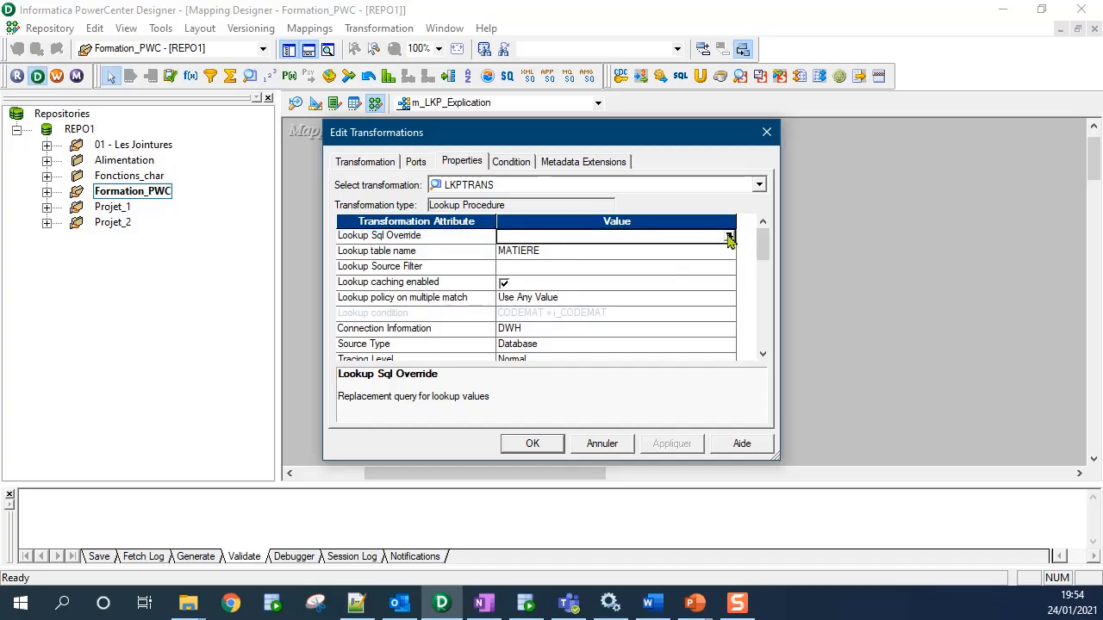
{"action": "left_click", "coordinate": [729, 237]}
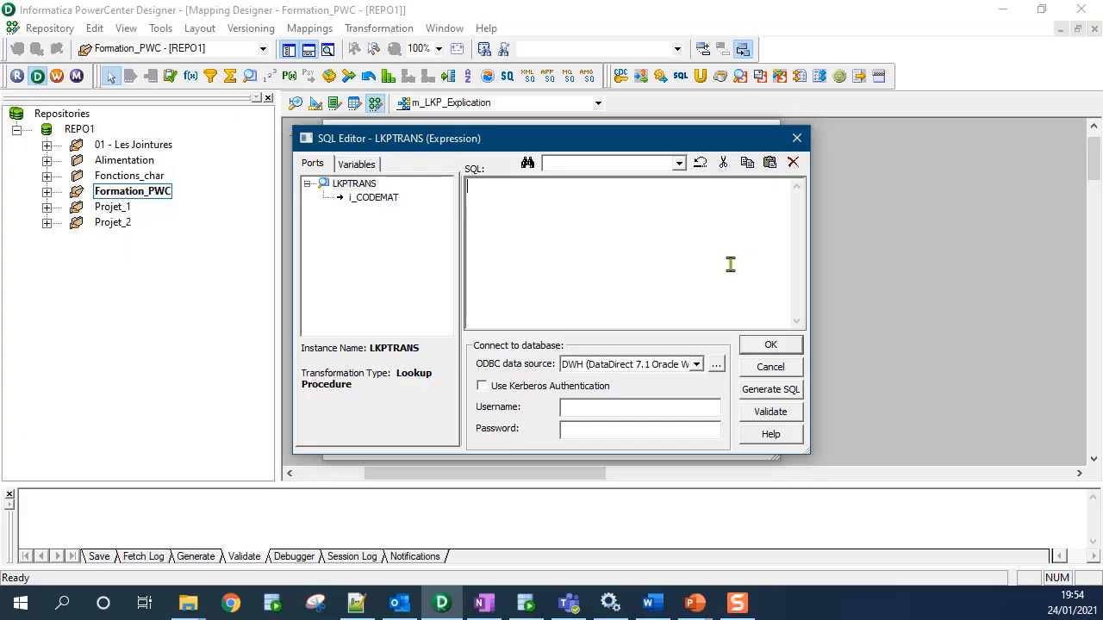
{"action": "left_click", "coordinate": [771, 367]}
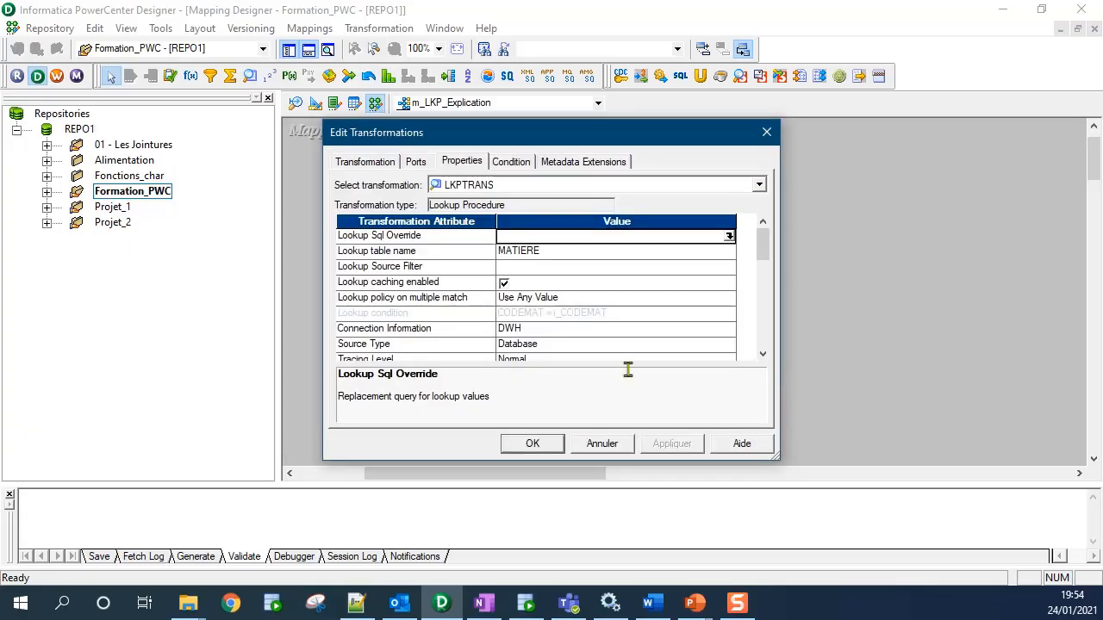
Review the Lookup's caching attributes, including the cache directory name, cancel the settings and return to the transformation in the mapping.
{"action": "left_click", "coordinate": [377, 285]}
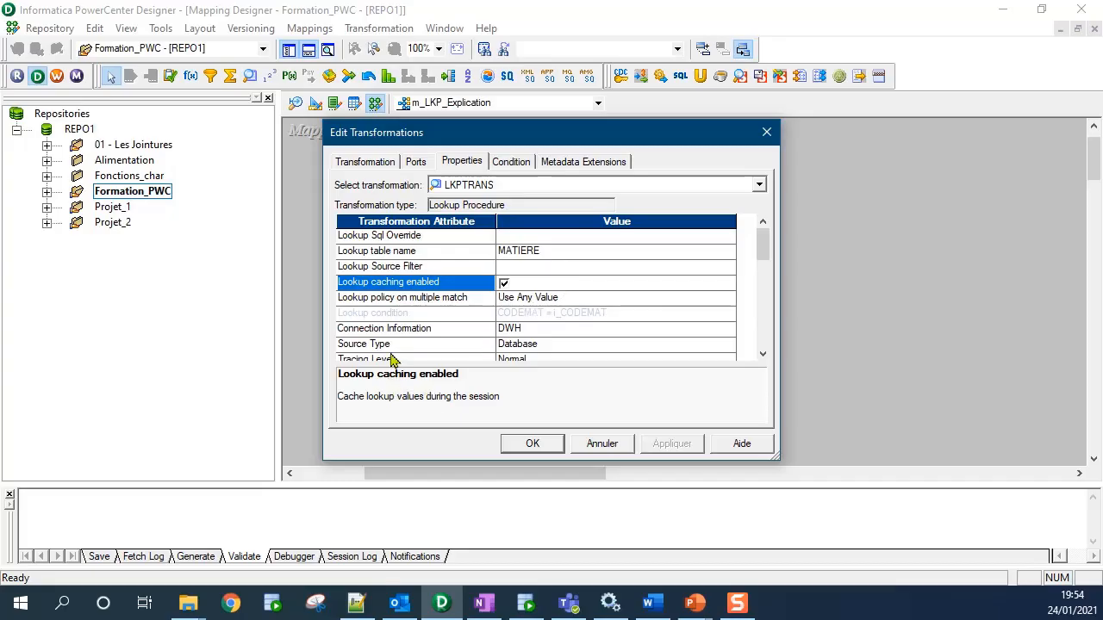
{"action": "left_click", "coordinate": [763, 354]}
{"action": "left_click", "coordinate": [763, 354]}
{"action": "left_click", "coordinate": [764, 354]}
{"action": "left_click", "coordinate": [764, 355]}
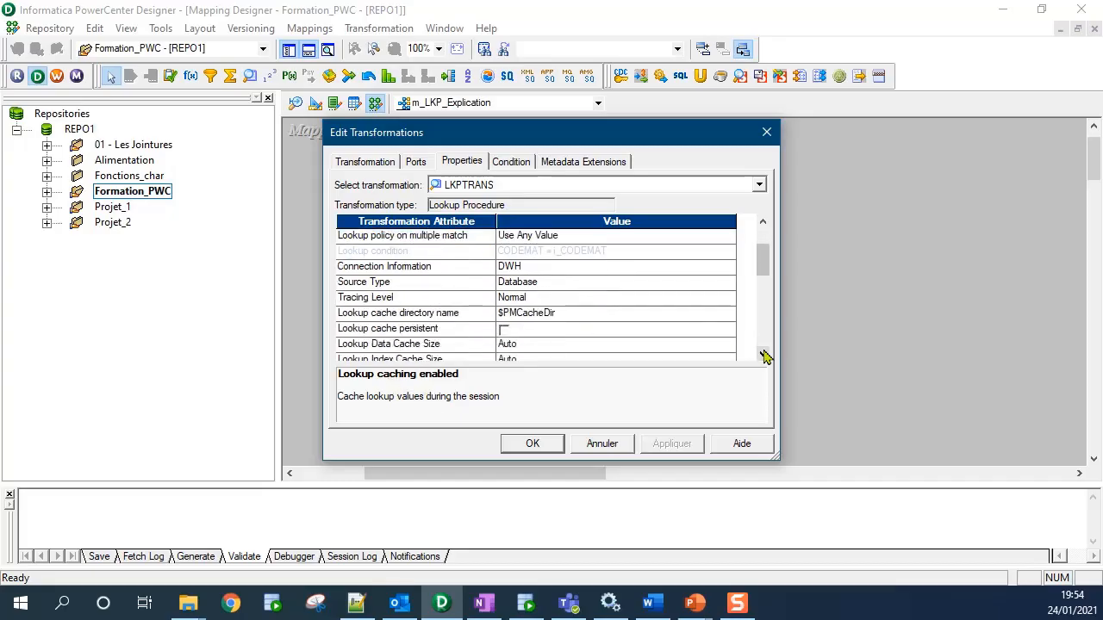
{"action": "left_click", "coordinate": [763, 354]}
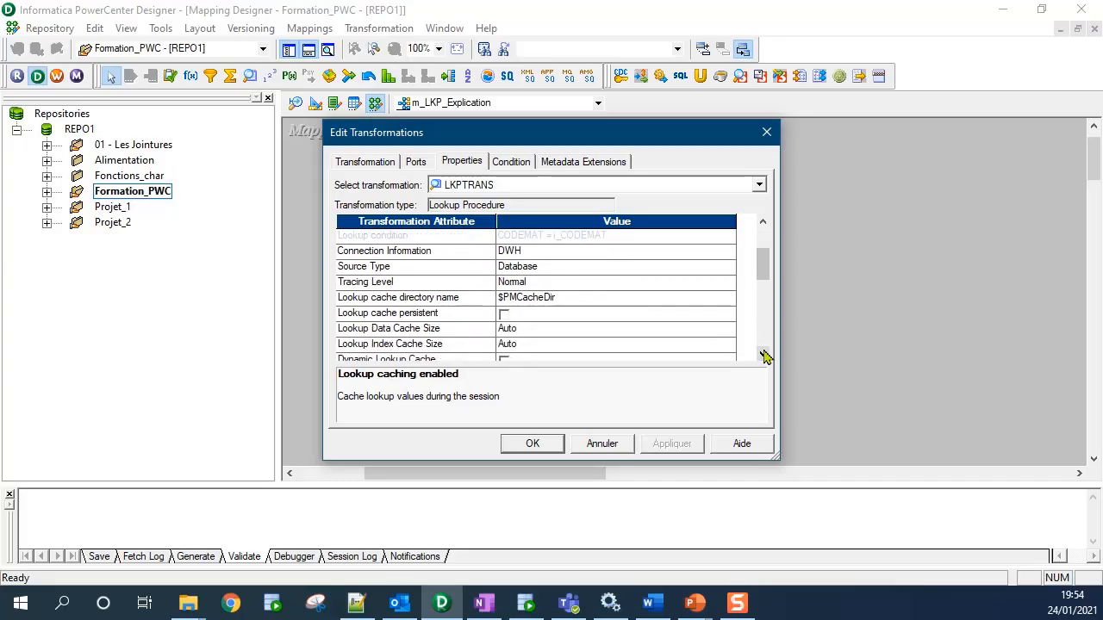
{"action": "left_click", "coordinate": [764, 354]}
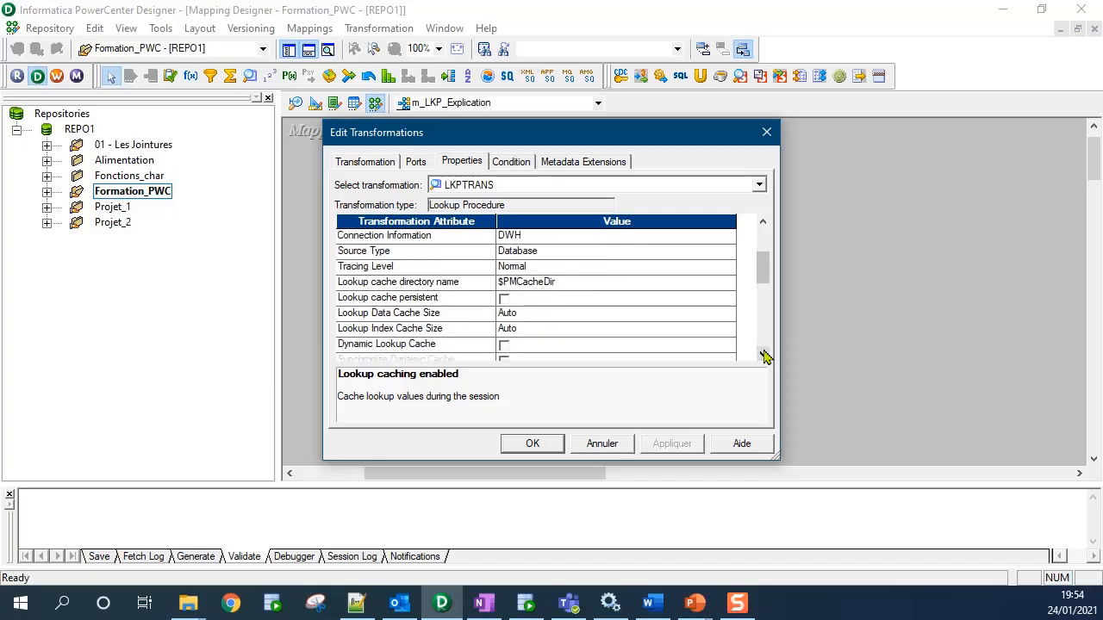
{"action": "left_click_drag", "start_coordinate": [763, 354], "coordinate": [778, 271]}
{"action": "left_click", "coordinate": [375, 303]}
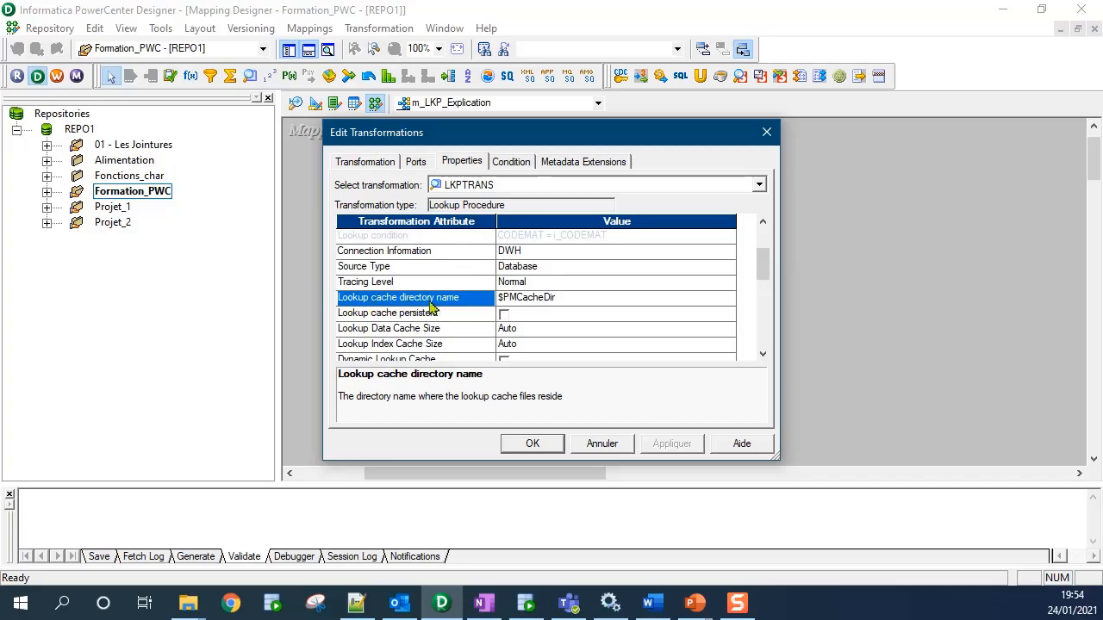
{"action": "left_click", "coordinate": [507, 300]}
{"action": "left_click_drag", "start_coordinate": [560, 298], "coordinate": [502, 298]}
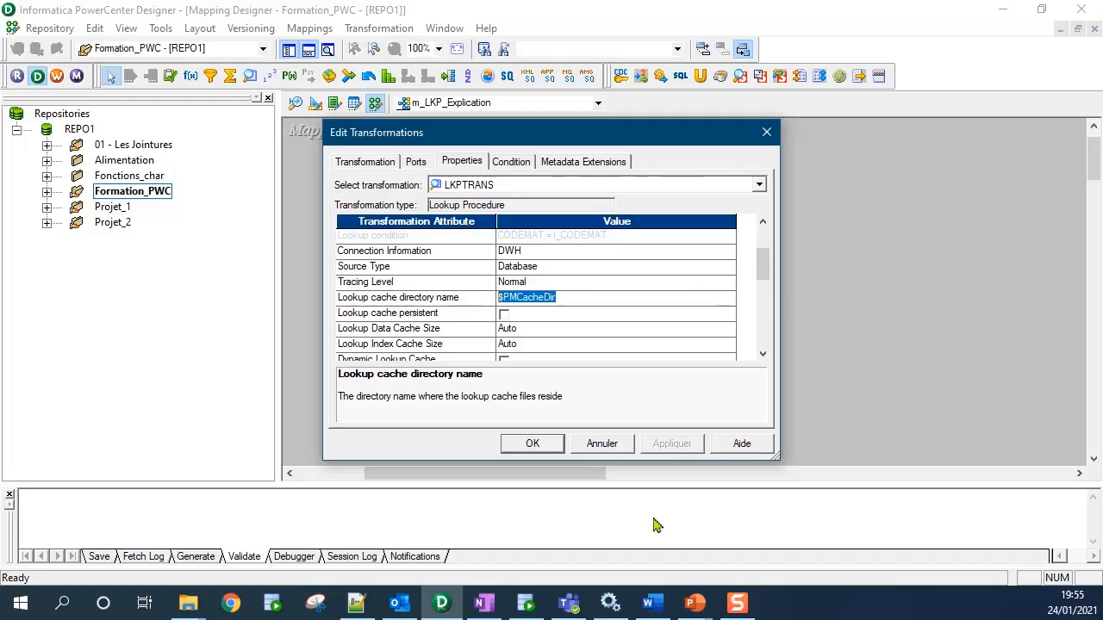
{"action": "left_click", "coordinate": [625, 445]}
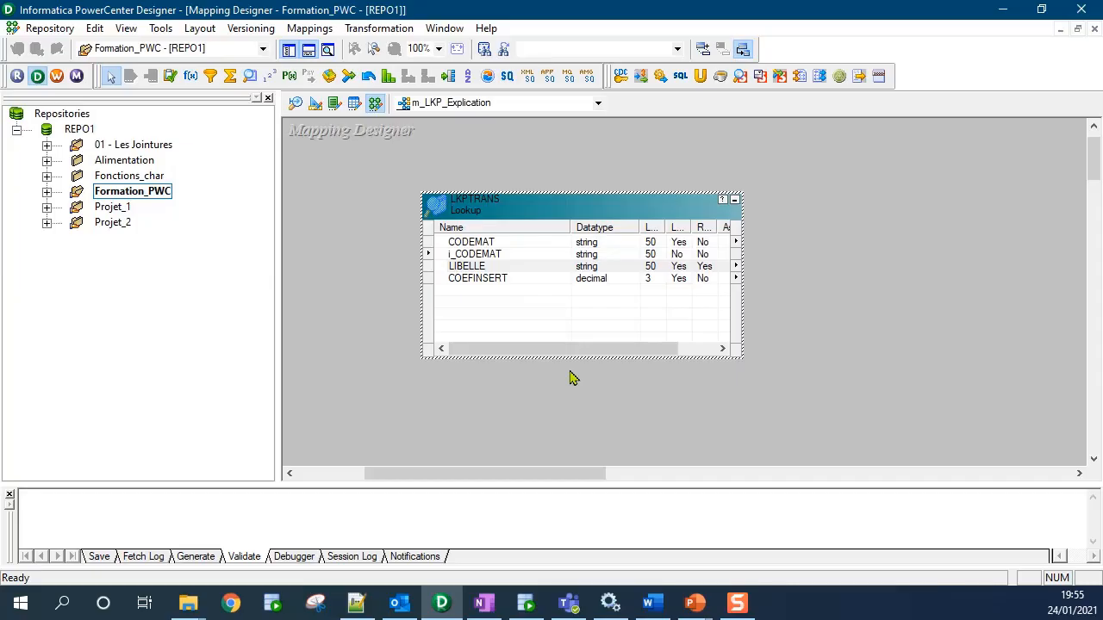
{"action": "left_click", "coordinate": [500, 198]}
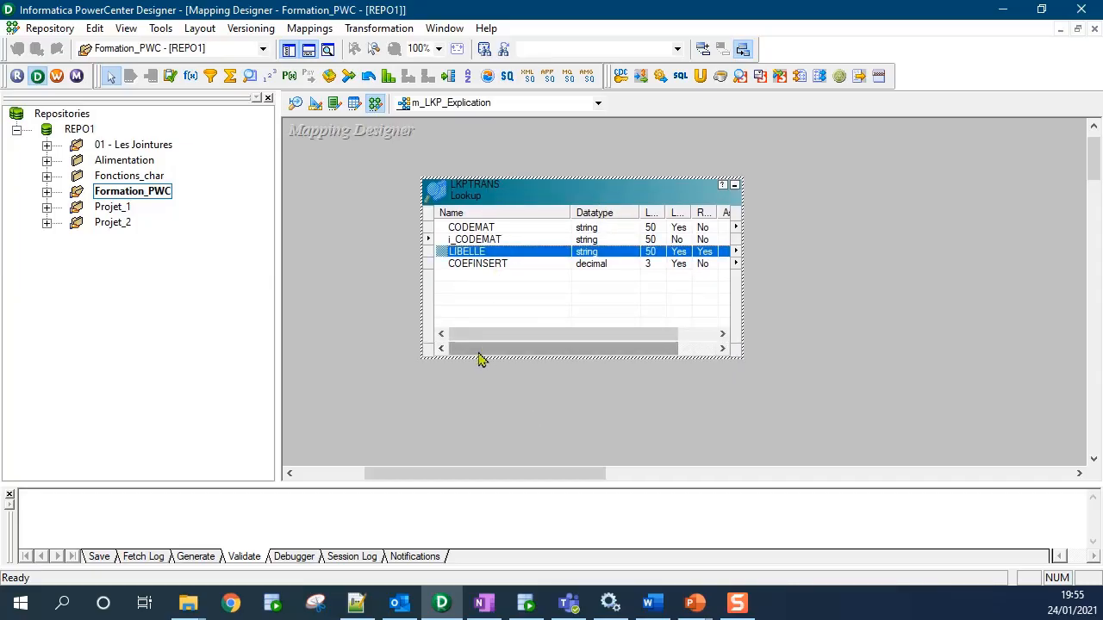